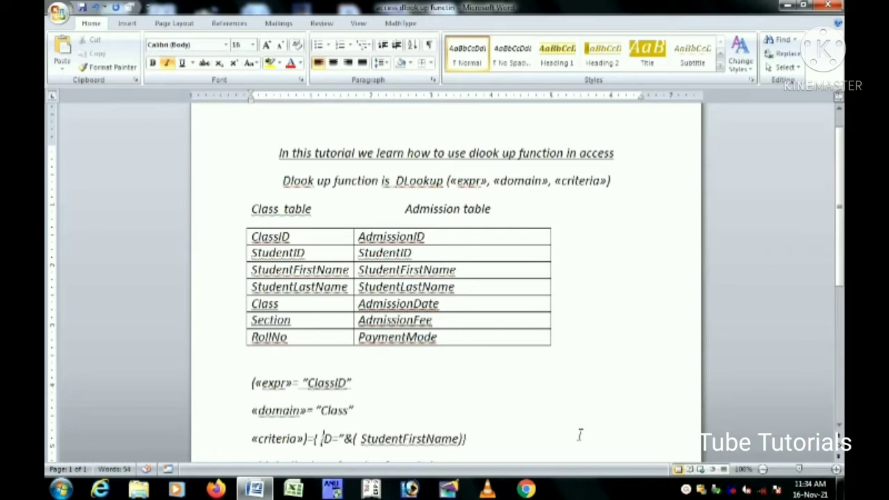
# Complete the field name as ClassID in the criteria line and add a double quotation mark before its opening bracket.
pyautogui.write('Cla')
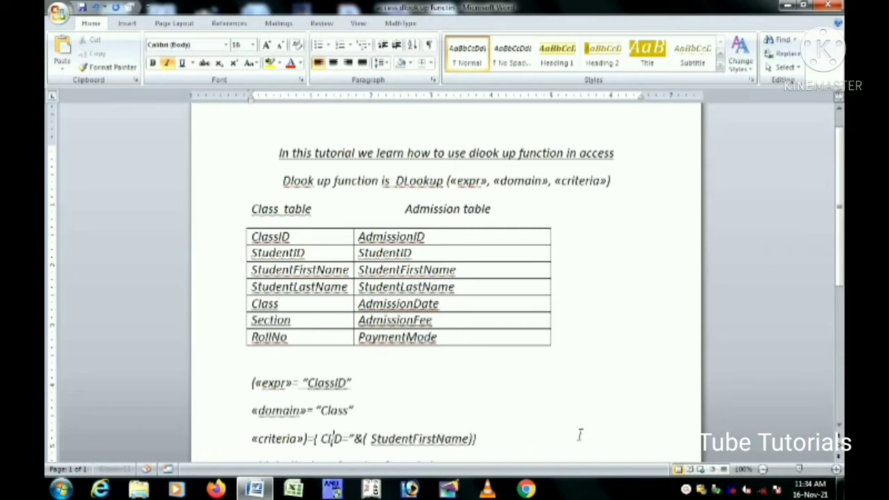
pyautogui.write('ssI')
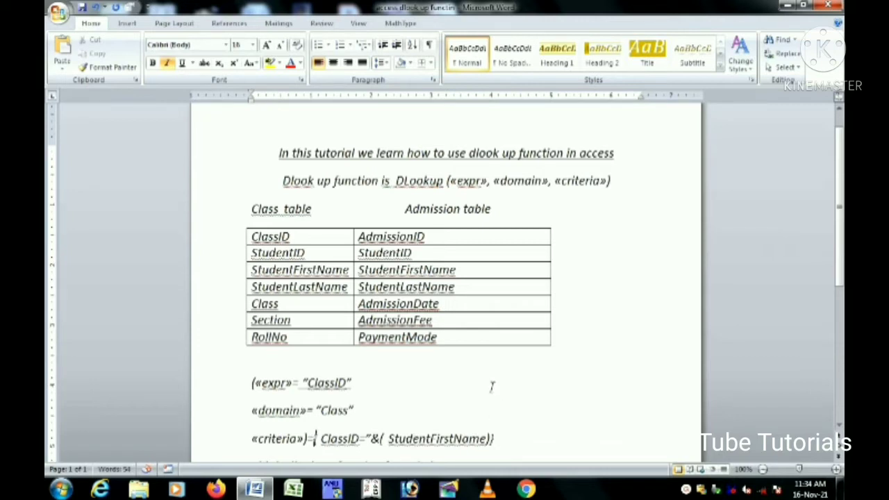
pyautogui.write('"')
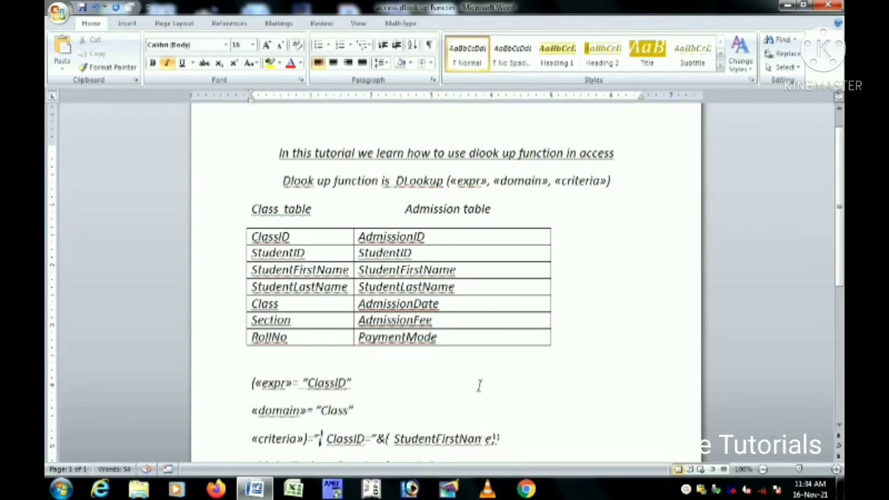
pyautogui.press('BackSpace')
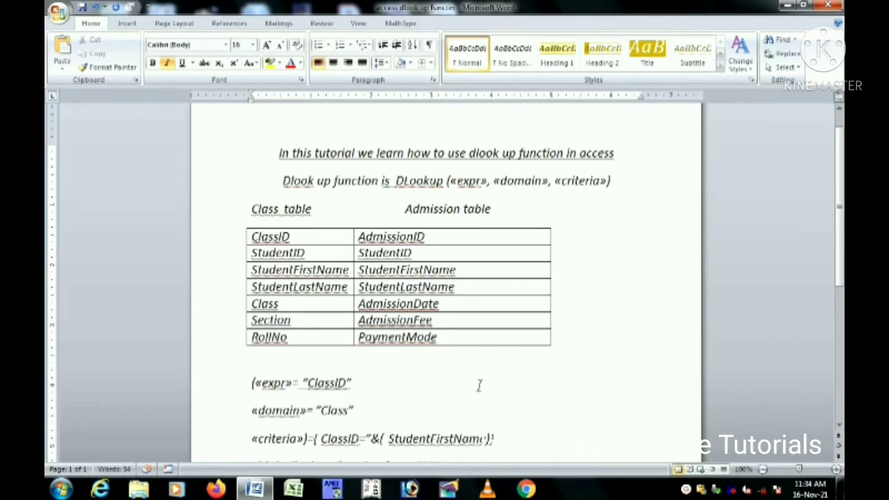
pyautogui.write('"')
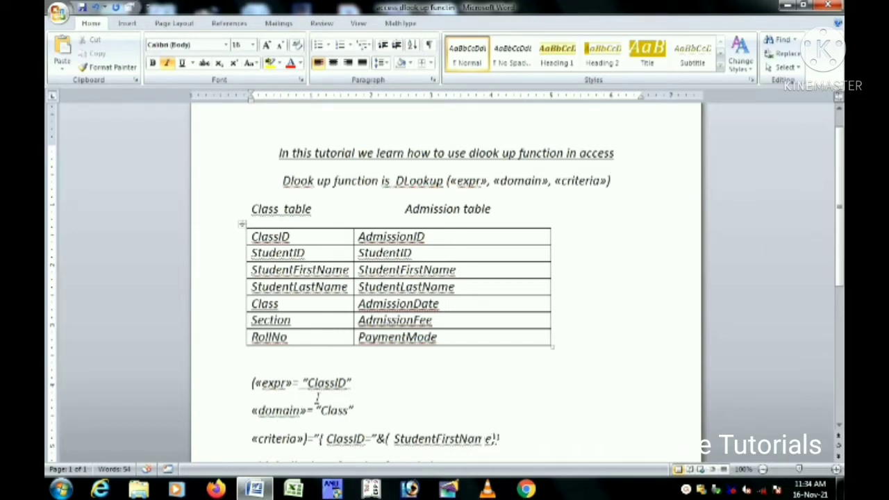
# Close the DLookup notes document and save its changes.
pyautogui.scroll(-3, 613, 406)
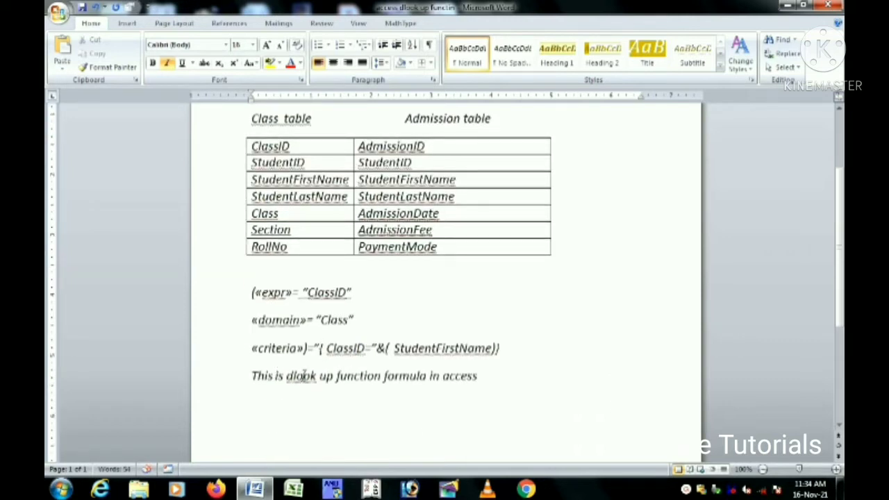
pyautogui.click(830, 6)
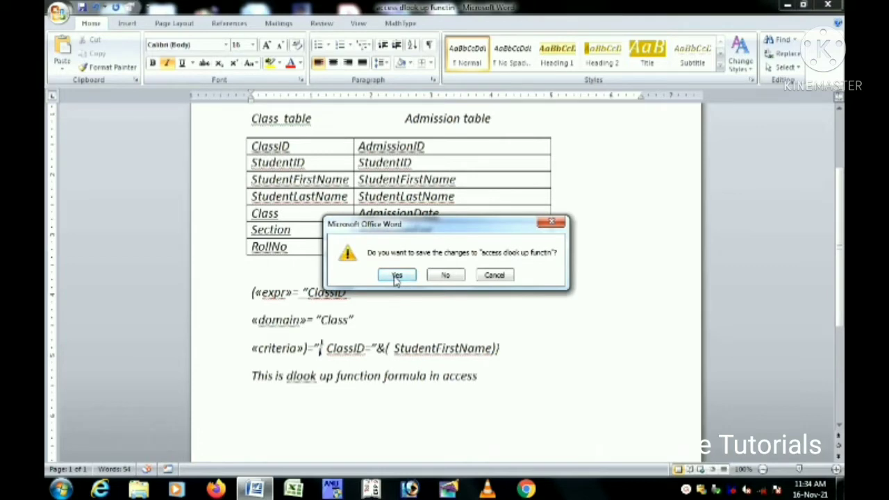
pyautogui.click(396, 276)
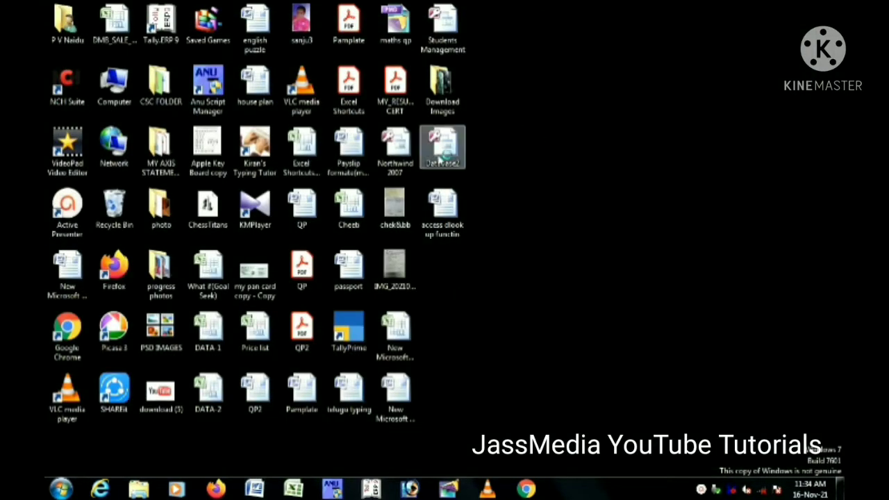
# Open the Database2 database in Access and create a new table in Design View, saved as Admissions.
pyautogui.doubleClick(444, 149)
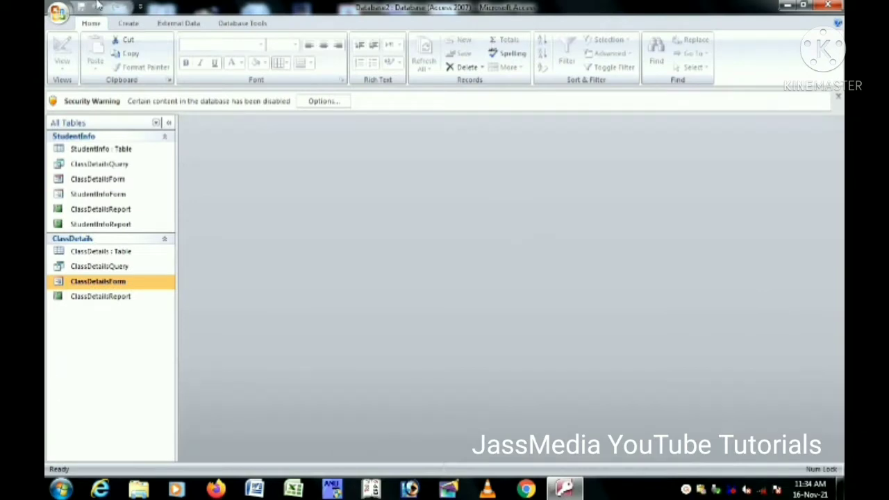
pyautogui.click(125, 25)
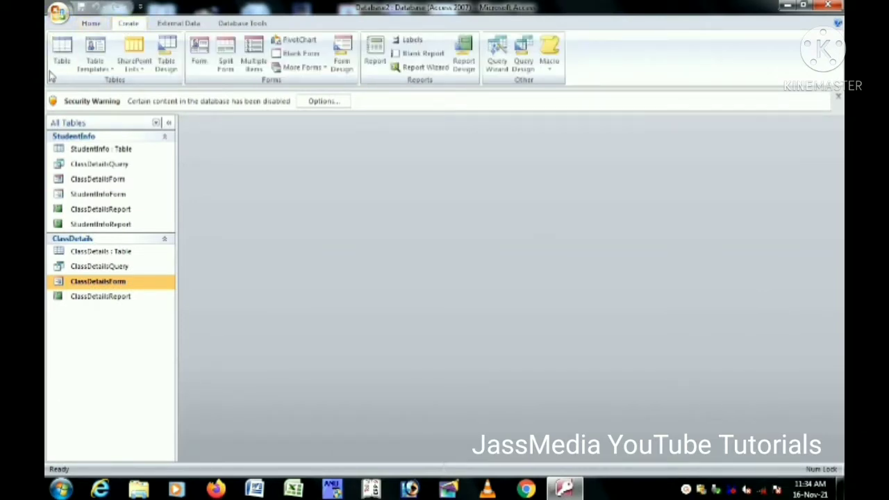
pyautogui.click(61, 55)
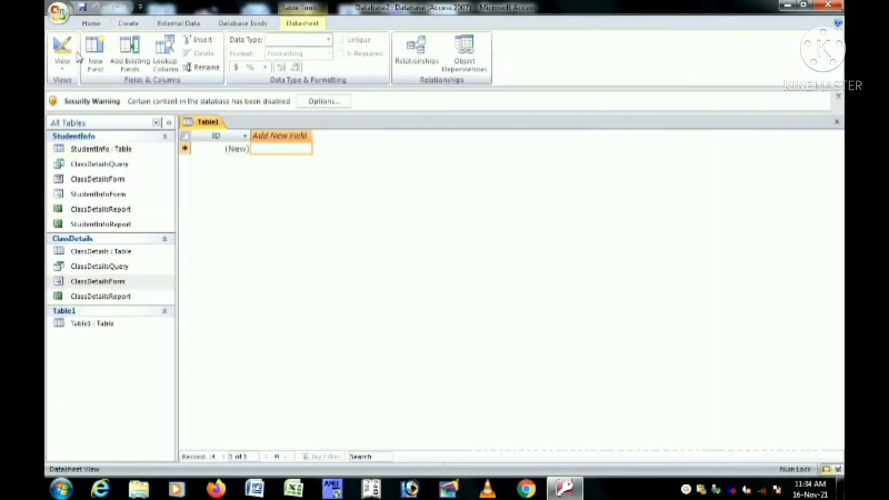
pyautogui.click(63, 67)
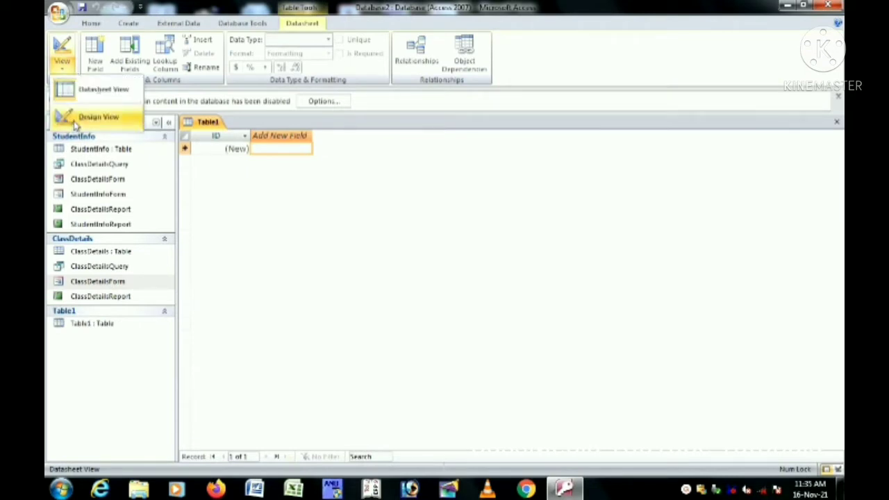
pyautogui.click(75, 119)
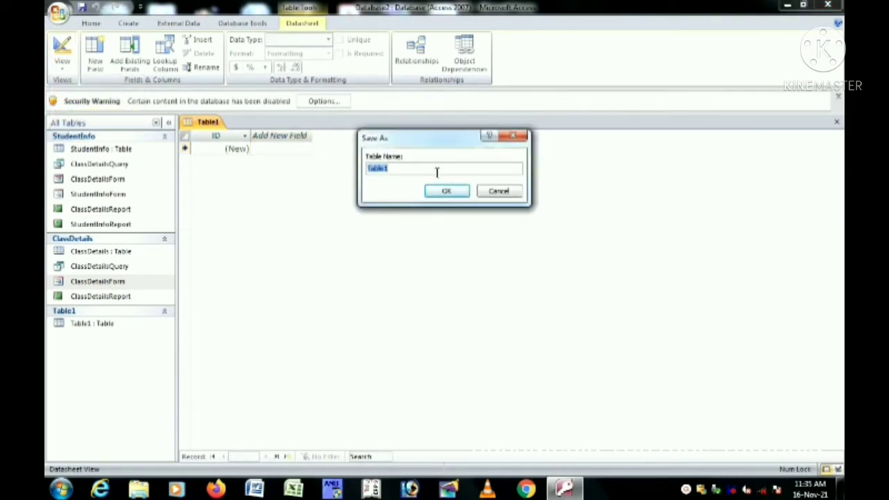
pyautogui.press('BackSpace')
pyautogui.press('capslock')
pyautogui.press('capslock')
pyautogui.write('Admissions')
pyautogui.click(442, 192)
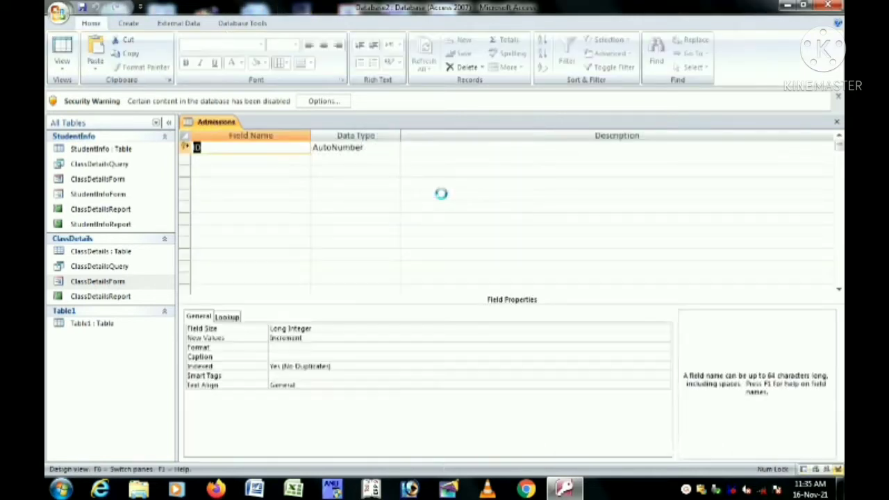
# Rename the Admissions table's primary key field to AdmID, keeping the AutoNumber data type.
pyautogui.click(243, 152)
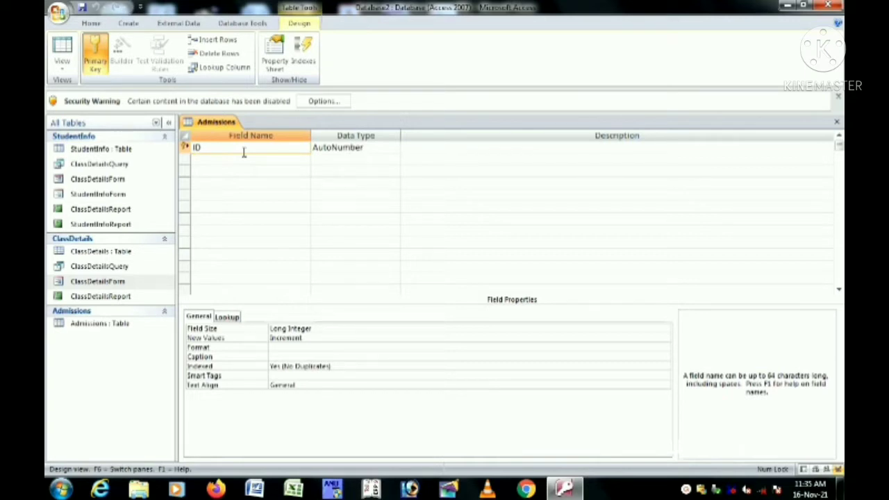
pyautogui.press('capslock')
pyautogui.write('ADM')
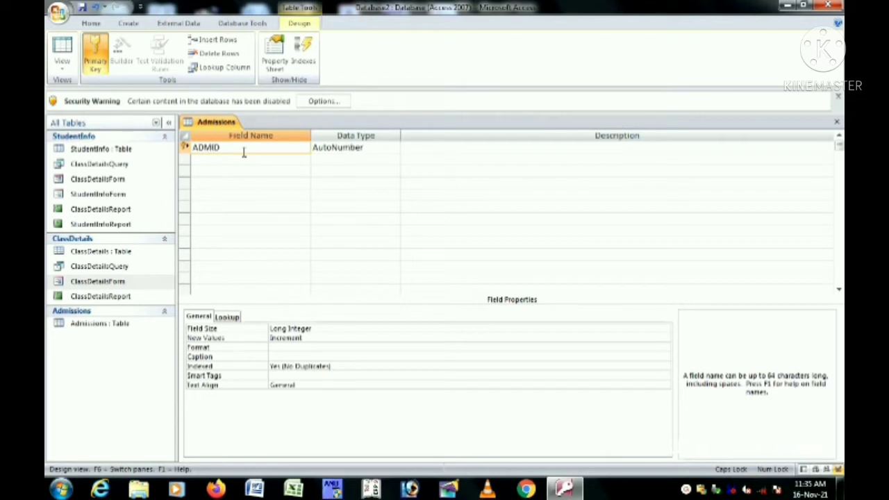
pyautogui.press('BackSpace')
pyautogui.press('BackSpace')
pyautogui.press('capslock')
pyautogui.write('dm')
pyautogui.press('Tab')
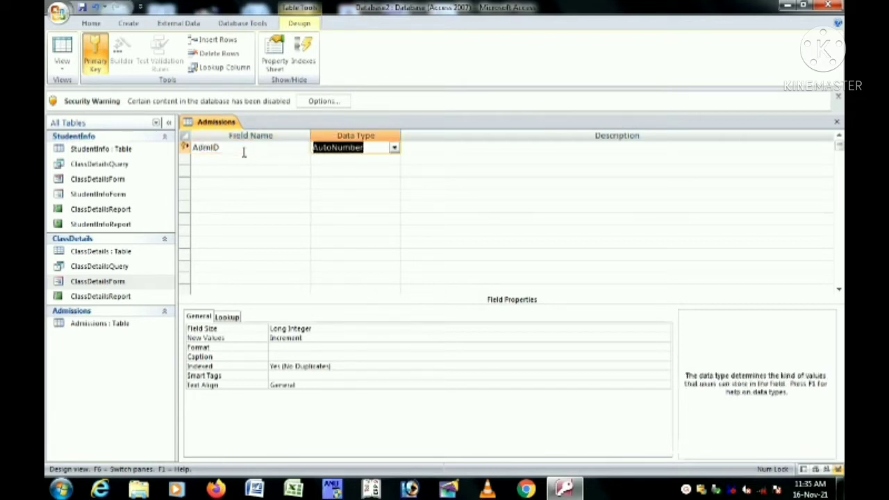
pyautogui.press('Tab')
pyautogui.press('Tab')
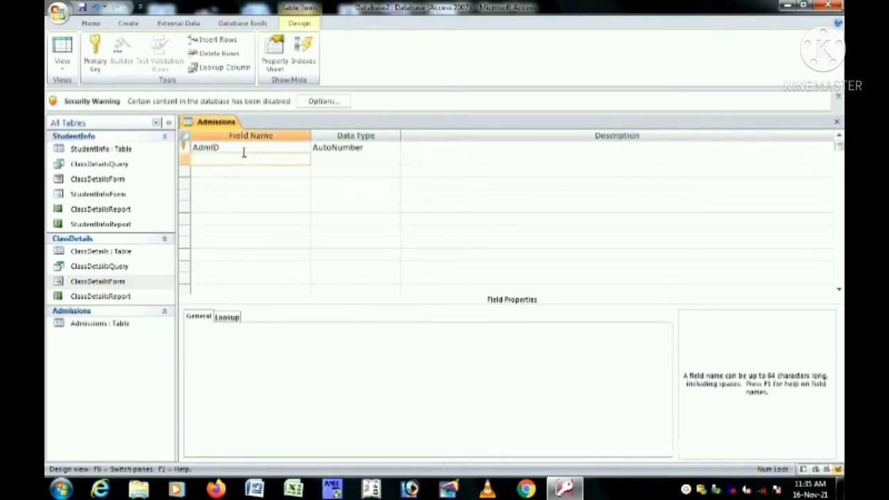
# Add a StudentID field with the Number data type below AdmID.
pyautogui.press('capslock')
pyautogui.write('S')
pyautogui.press('capslock')
pyautogui.write('tudent')
pyautogui.press('capslock')
pyautogui.write('ID')
pyautogui.press('Tab')
pyautogui.write('N')
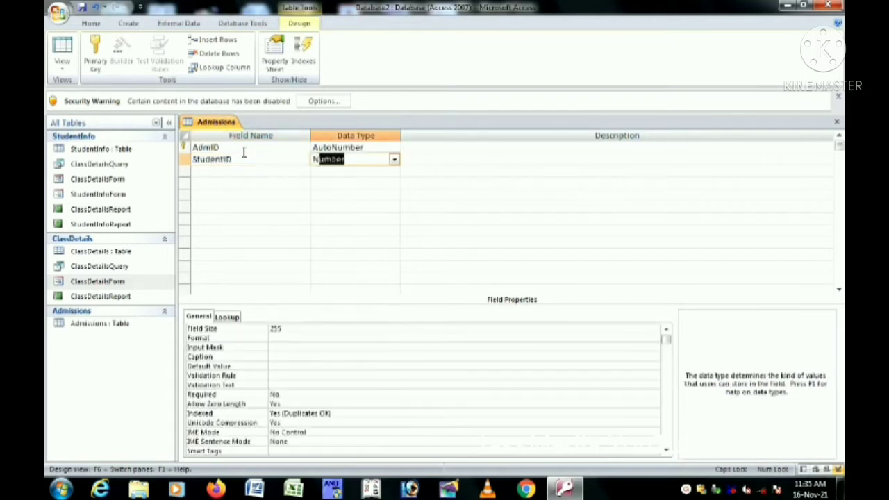
pyautogui.press('Tab')
pyautogui.press('Tab')
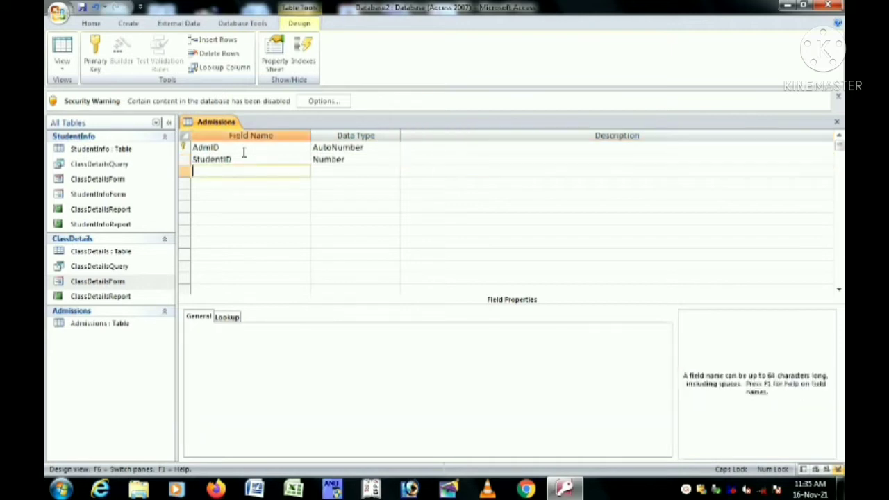
# Add a StudentFirstName field below StudentID.
pyautogui.write('SS')
pyautogui.press('capslock')
pyautogui.write('tudent')
pyautogui.press('capslock')
pyautogui.write('F')
pyautogui.press('capslock')
pyautogui.write('irst')
pyautogui.press('capslock')
pyautogui.write('N')
pyautogui.press('capslock')
pyautogui.write('ame')
pyautogui.press('Tab')
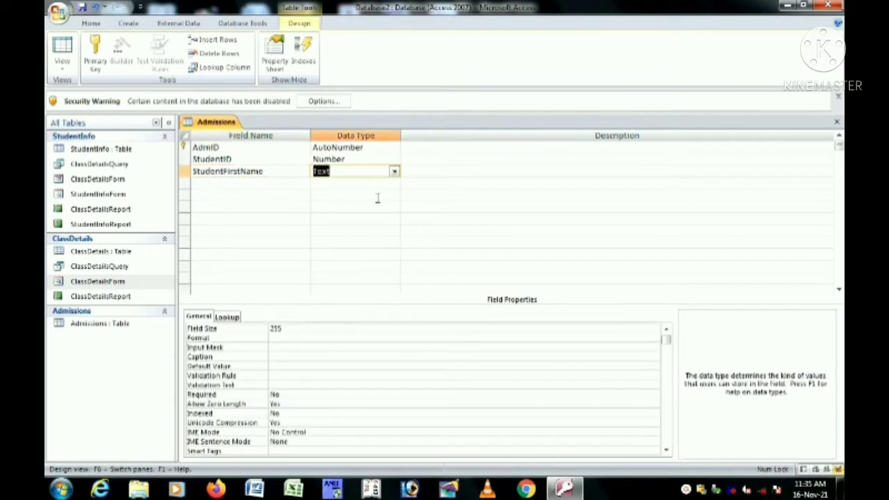
# Start the Lookup Wizard for StudentFirstName, looking up values from the StudentInfo table.
pyautogui.click(393, 172)
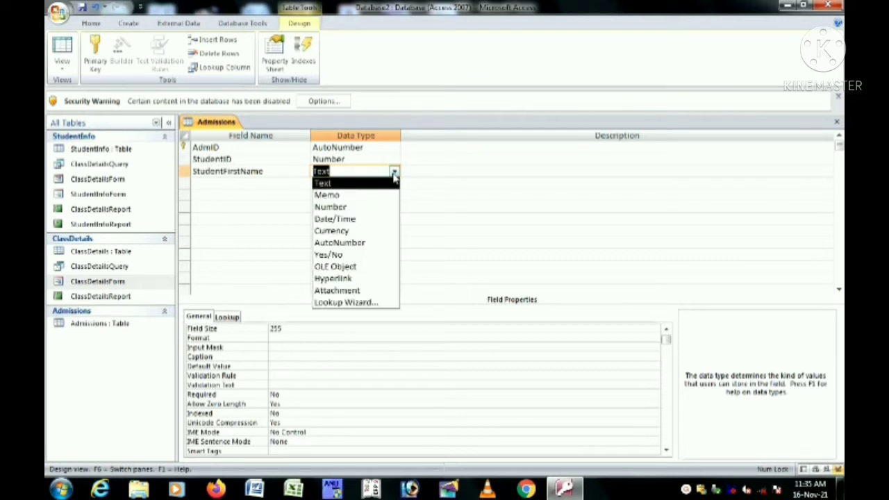
pyautogui.click(358, 303)
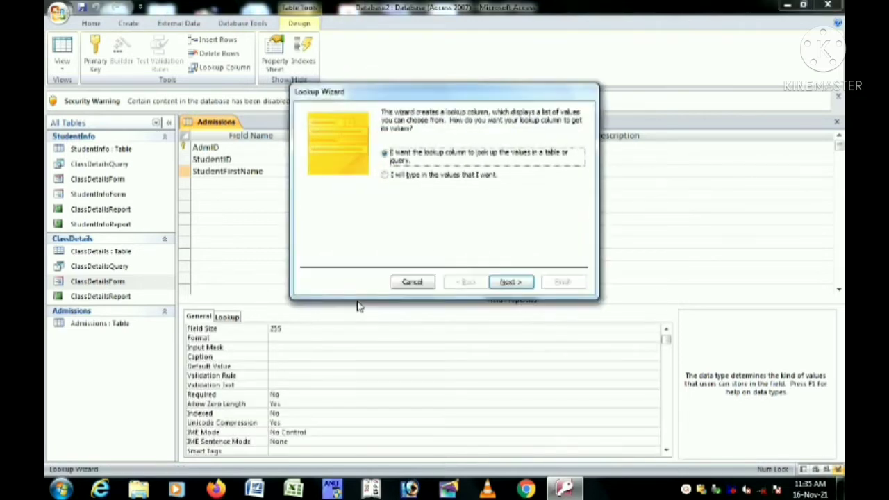
pyautogui.click(517, 285)
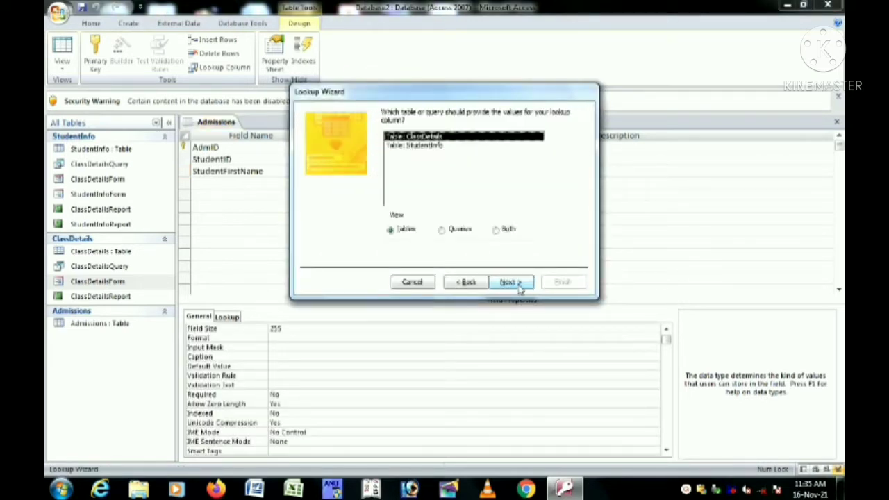
pyautogui.click(424, 147)
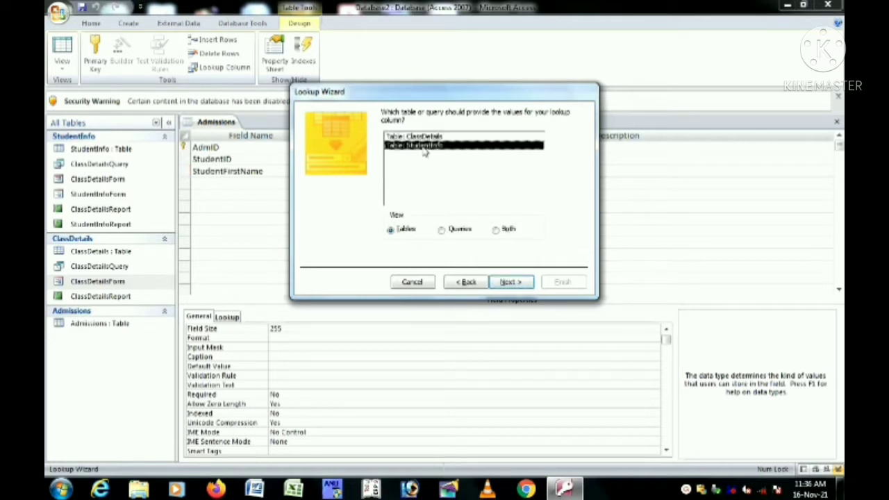
pyautogui.click(509, 283)
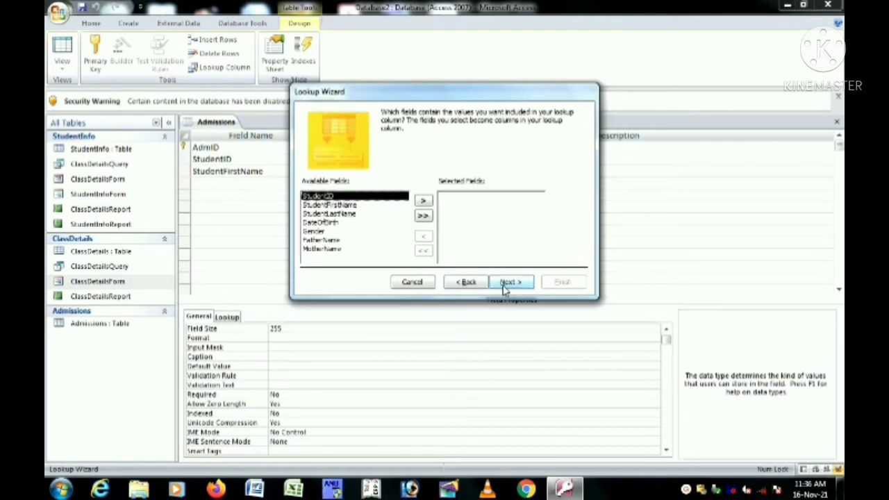
# Include StudentID and StudentFirstName in the lookup column and sort its items by StudentFirstName in ascending order.
pyautogui.click(424, 200)
pyautogui.click(423, 200)
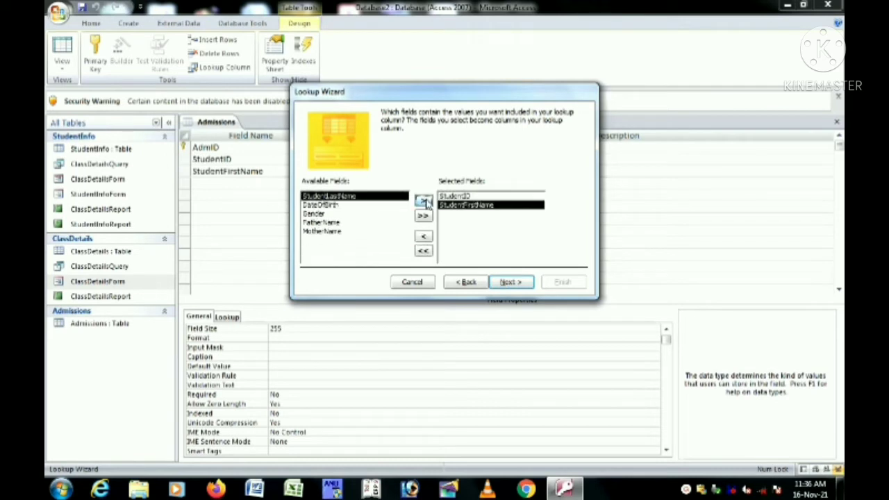
pyautogui.click(514, 281)
pyautogui.click(404, 153)
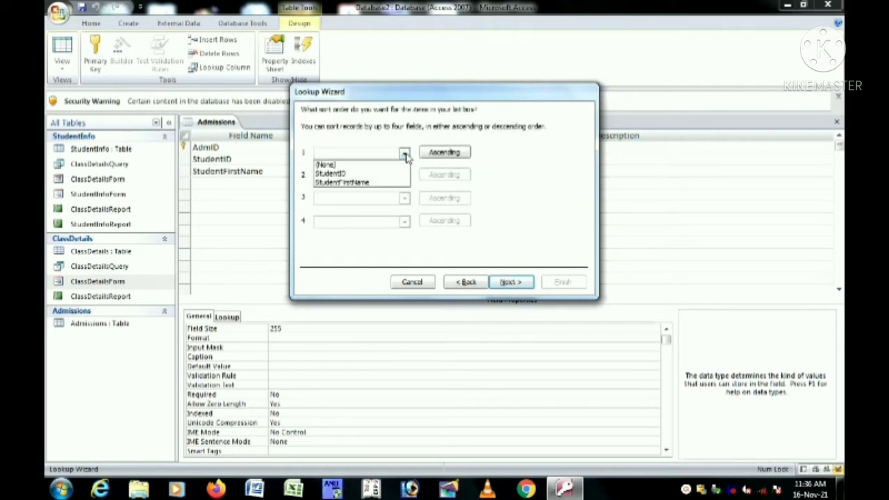
pyautogui.click(358, 182)
pyautogui.click(511, 282)
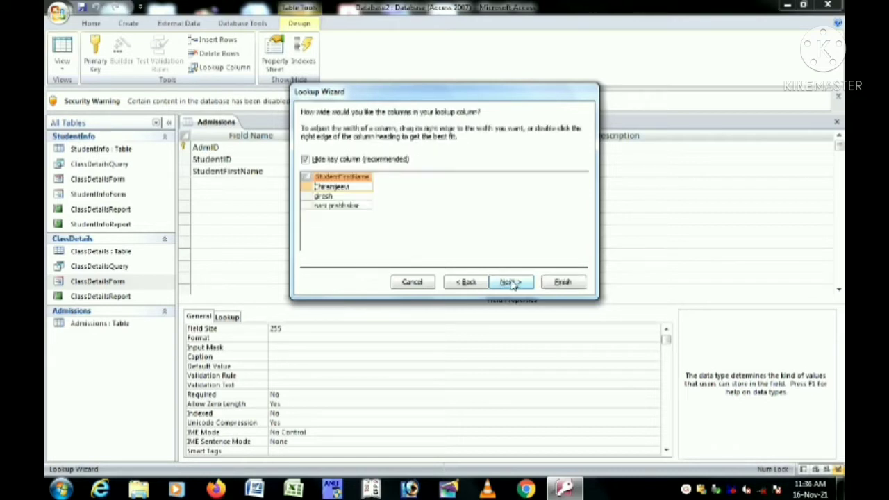
# Finish the lookup with the key column hidden and the label StudentFirstName, saving the table to create the relationship.
pyautogui.click(511, 282)
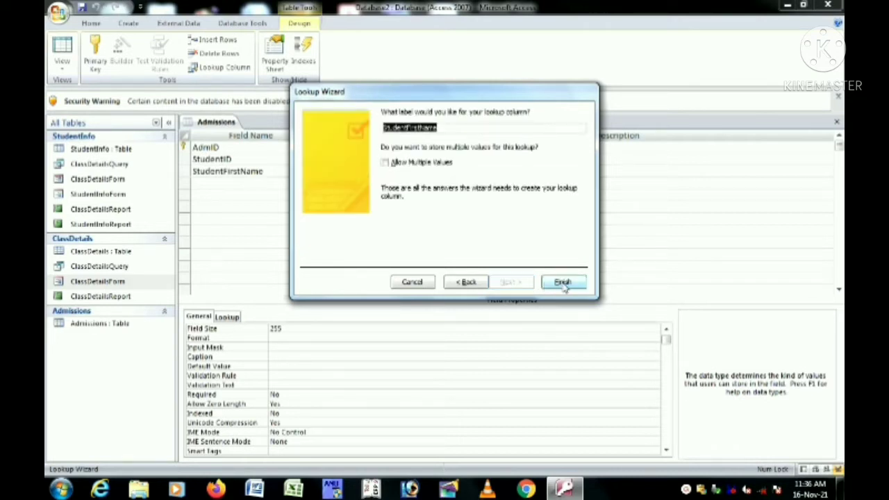
pyautogui.click(562, 282)
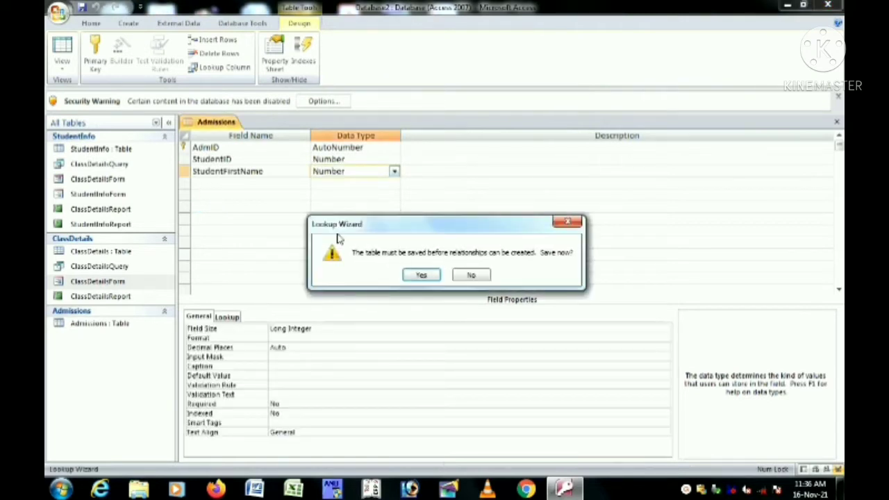
pyautogui.click(421, 275)
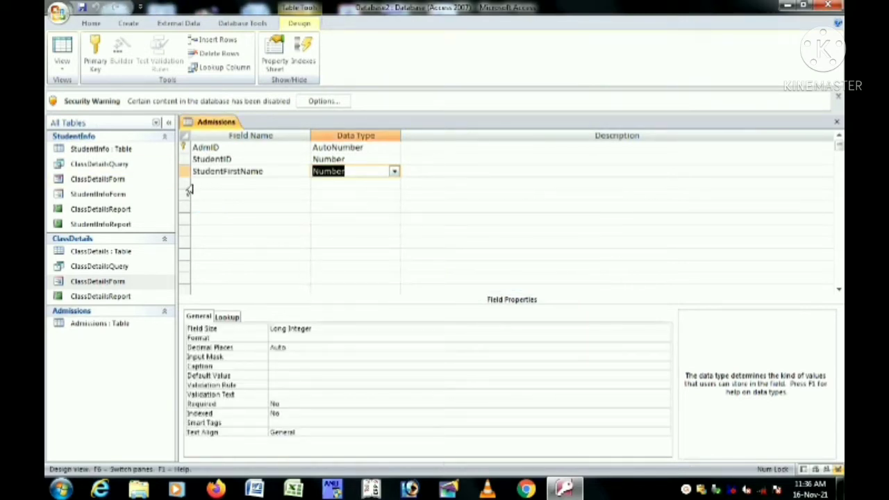
# Duplicate the StudentFirstName field name into the empty row below it.
pyautogui.moveTo(278, 171); pyautogui.dragTo(185, 170)
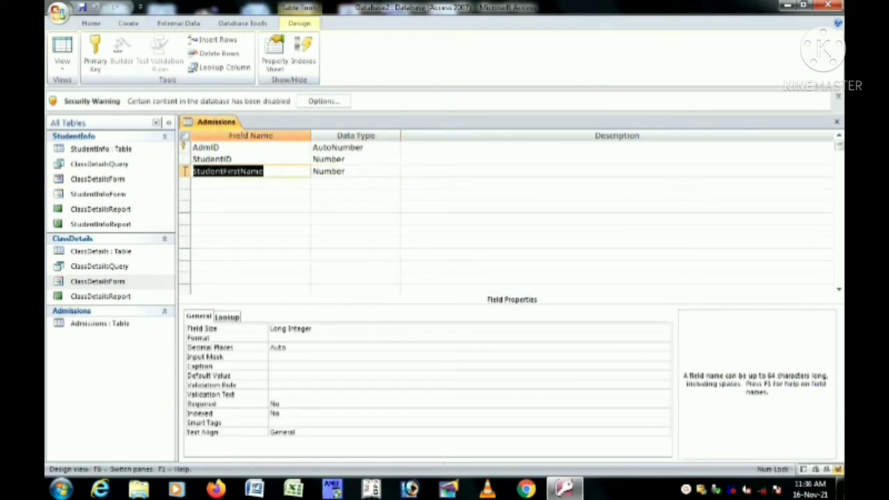
pyautogui.hotkey('ctrl', 'c')
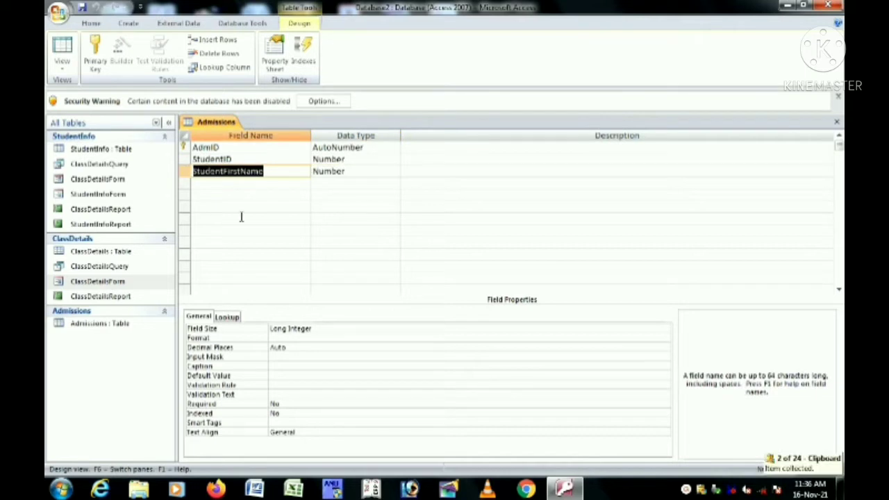
pyautogui.click(213, 183)
pyautogui.hotkey('ctrl', 'v')
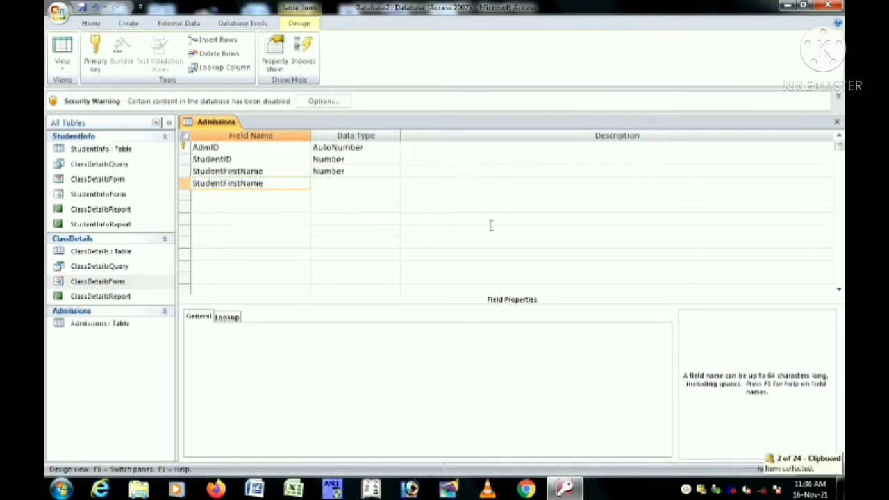
# Change the duplicated field name to StudentLastName and give it the Text data type.
pyautogui.press('Left')
pyautogui.press('Left')
pyautogui.press('Left')
pyautogui.press('Left')
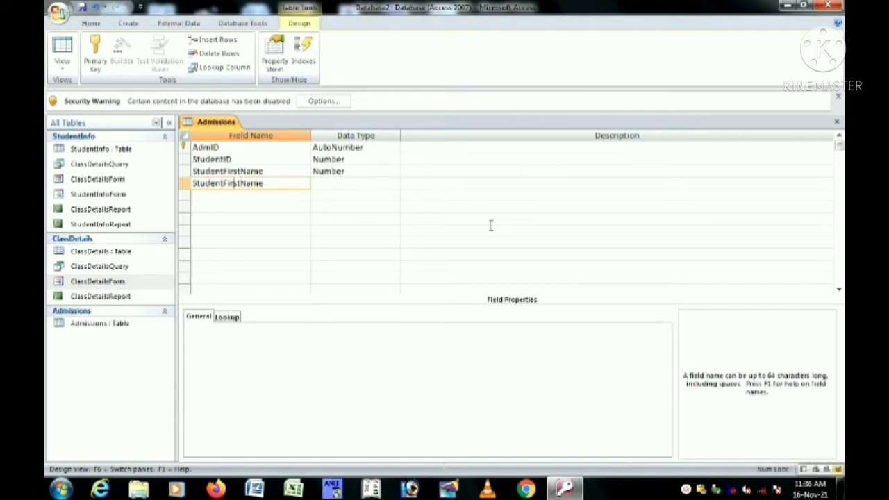
pyautogui.press('BackSpace')
pyautogui.press('BackSpace')
pyautogui.press('BackSpace')
pyautogui.write('La')
pyautogui.press('Tab')
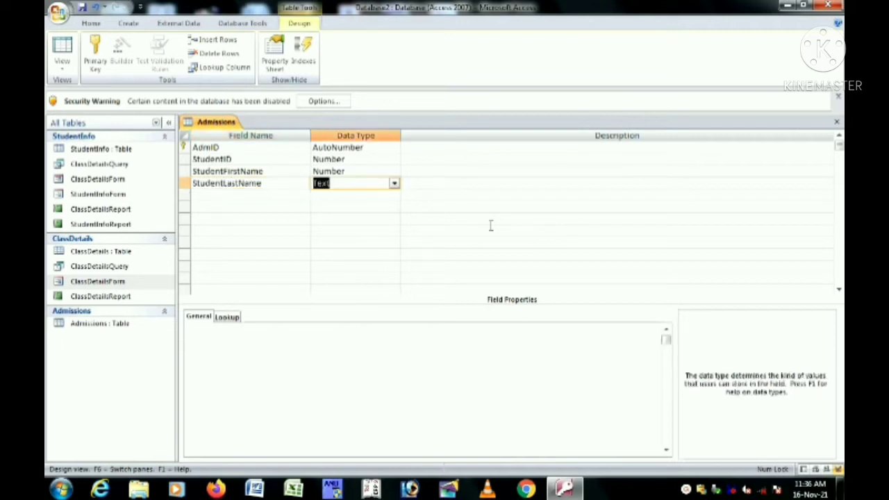
pyautogui.press('Tab')
pyautogui.press('Tab')
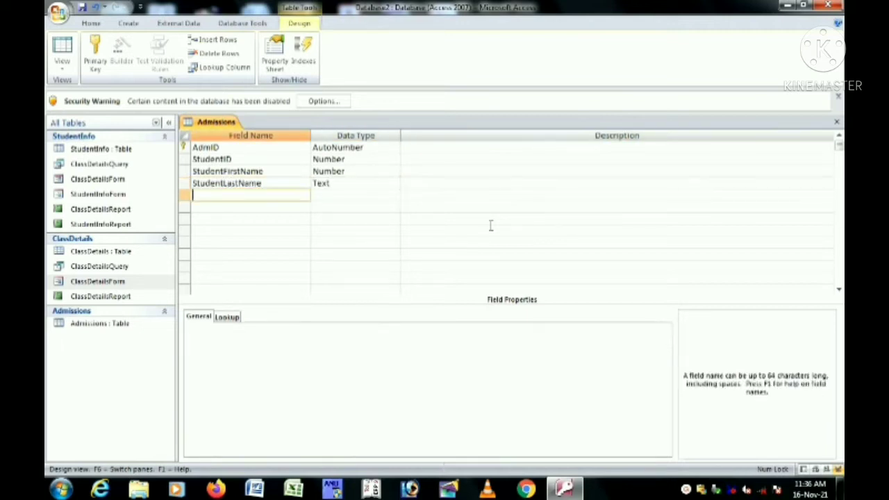
# Add a Class field with the Memo data type below StudentLastName.
pyautogui.press('capslock')
pyautogui.write('A')
pyautogui.press('BackSpace')
pyautogui.press('capslock')
pyautogui.press('capslock')
pyautogui.write('C')
pyautogui.press('capslock')
pyautogui.write('lass')
pyautogui.press('Tab')
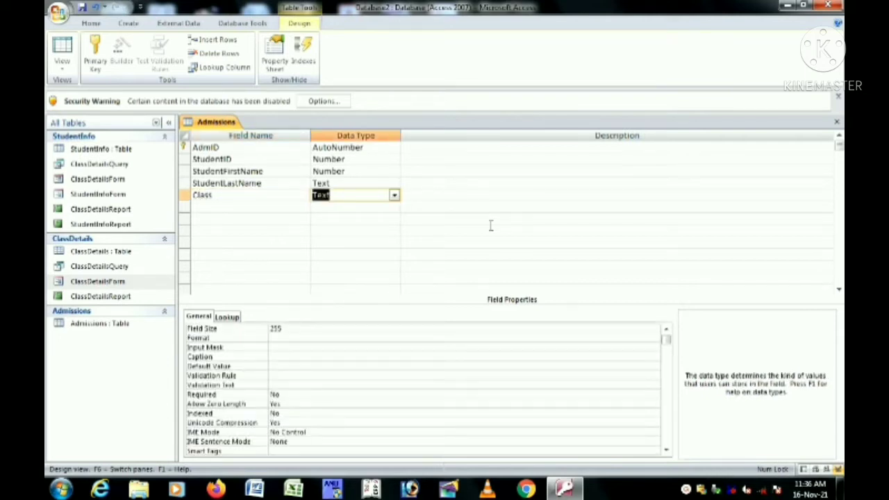
pyautogui.write('m')
pyautogui.press('Tab')
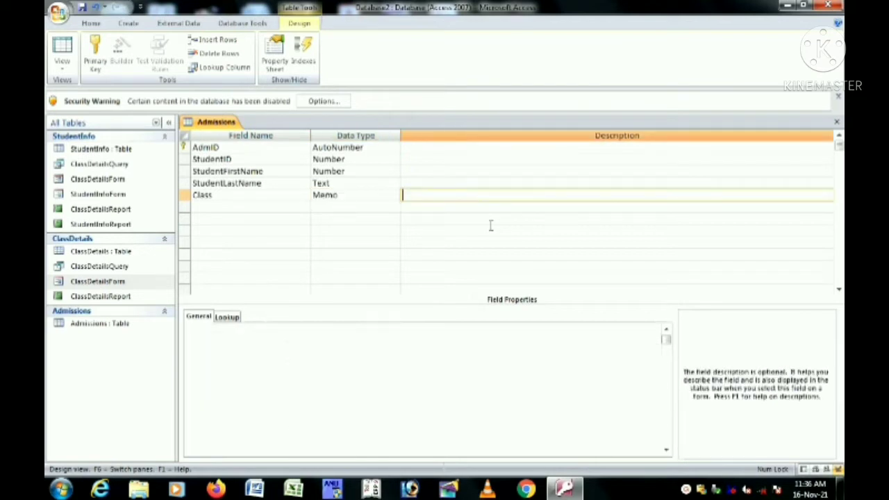
pyautogui.press('Tab')
# Add an AdmDate field with the Date/Time data type below Class.
pyautogui.press('capslock')
pyautogui.write('A')
pyautogui.press('capslock')
pyautogui.write('dm')
pyautogui.press('capslock')
pyautogui.write('D')
pyautogui.press('capslock')
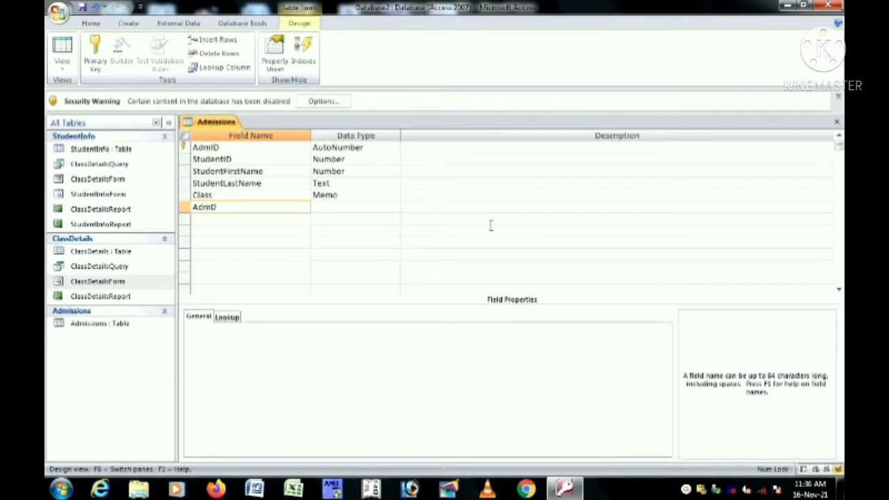
pyautogui.write('ate')
pyautogui.press('Tab')
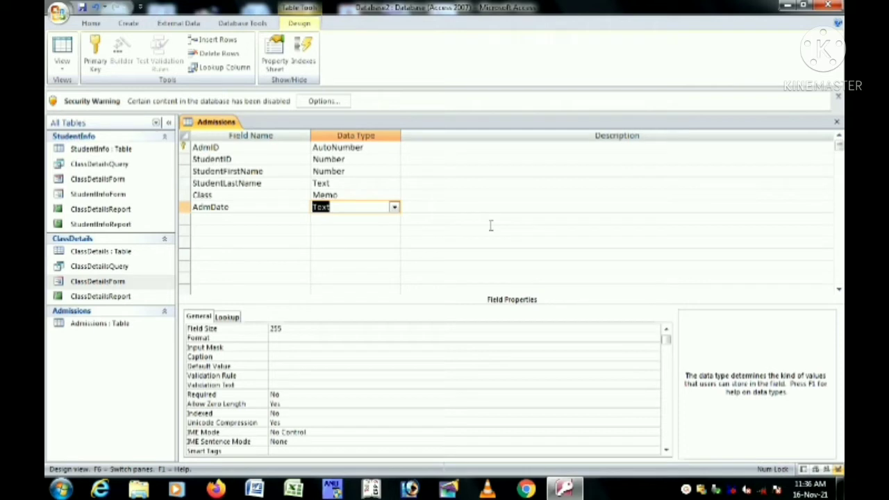
pyautogui.write('date/Tim')
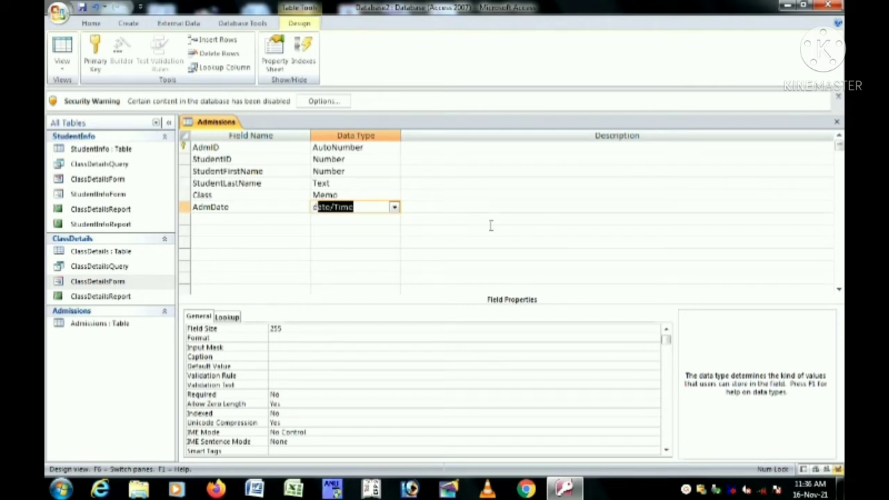
pyautogui.press('Tab')
pyautogui.press('Tab')
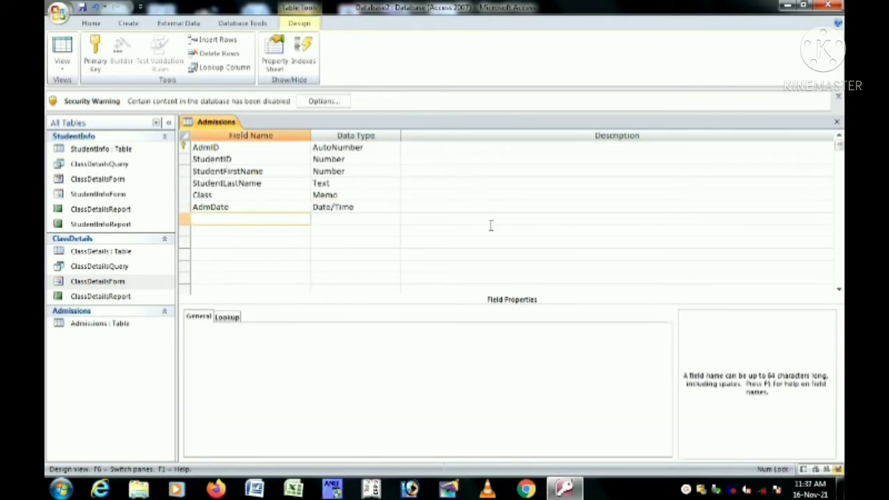
# Add an AdmAmount field with the Currency data type below AdmDate.
pyautogui.write('Adm')
pyautogui.press('capslock')
pyautogui.write('mA')
pyautogui.press('capslock')
pyautogui.write('mount')
pyautogui.press('Tab')
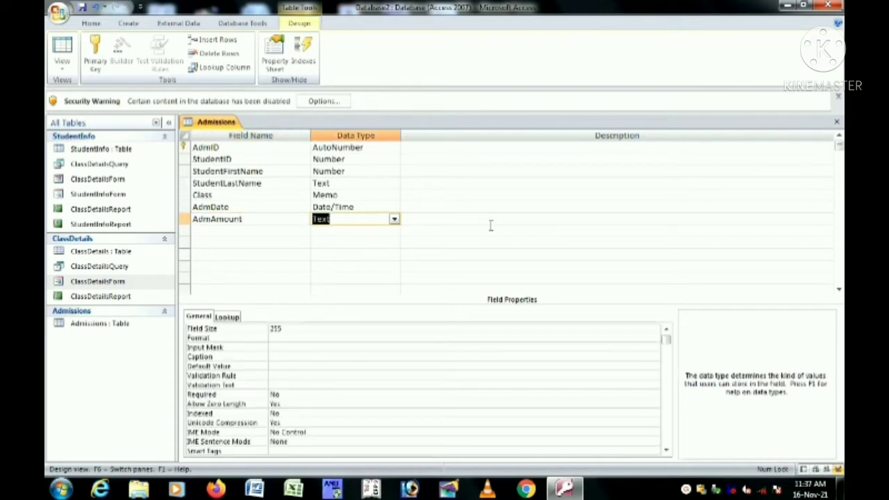
pyautogui.write('currency')
pyautogui.click(443, 230)
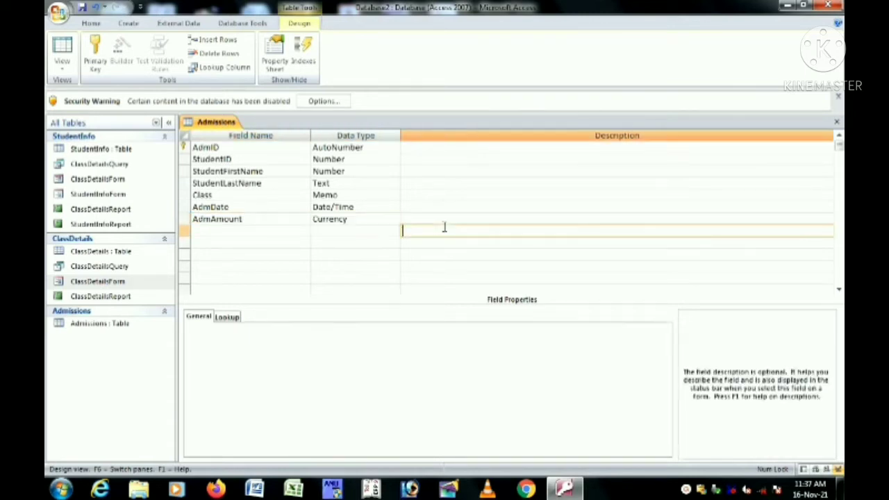
# Set the display format of the AdmAmount field to Standard.
pyautogui.click(368, 220)
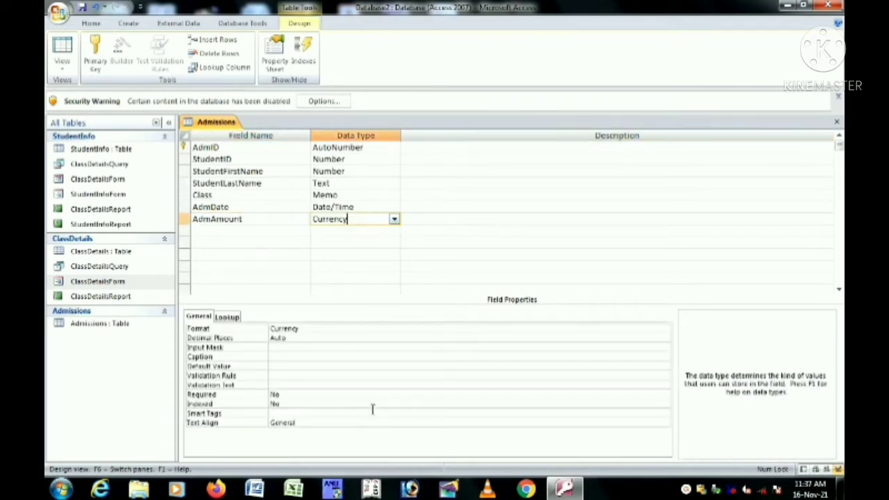
pyautogui.click(316, 333)
pyautogui.click(665, 330)
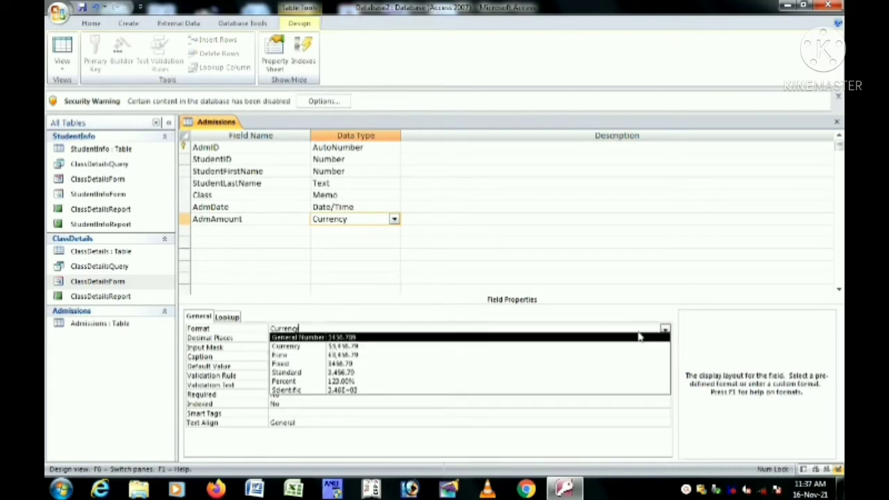
pyautogui.click(295, 375)
# Add a PaymentMode field below AdmAmount.
pyautogui.click(200, 234)
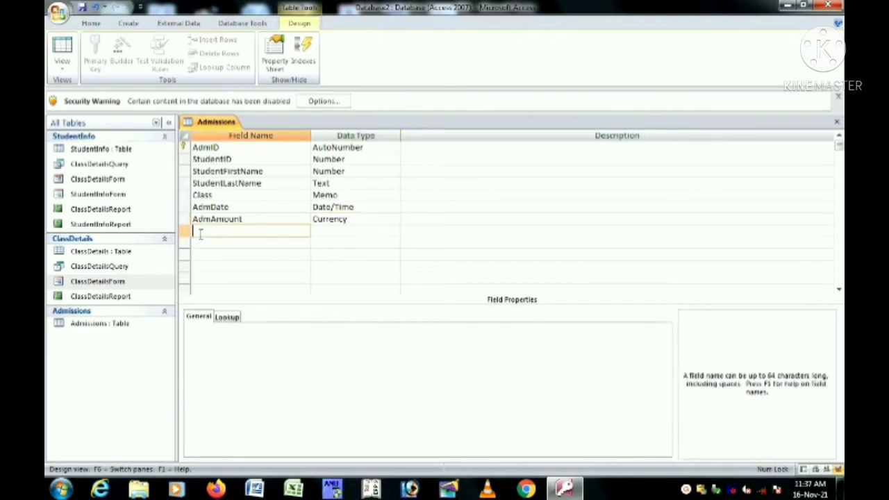
pyautogui.write('P')
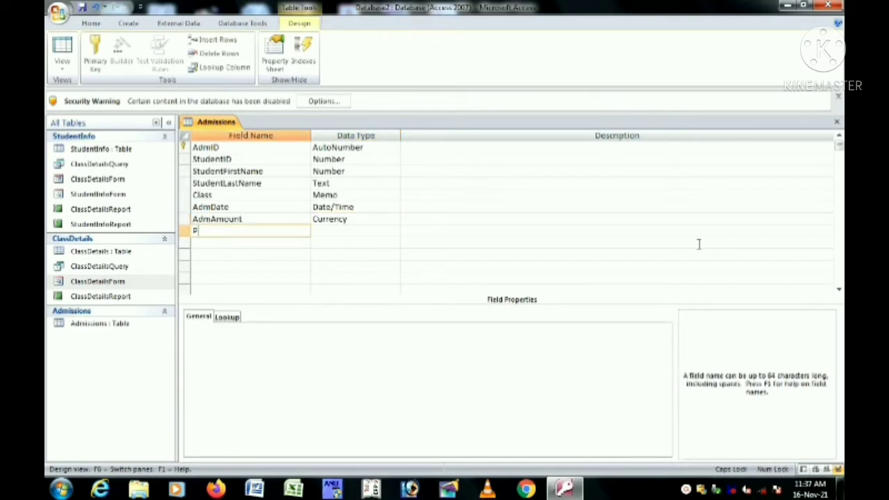
pyautogui.write('ayment')
pyautogui.press('capslock')
pyautogui.write('M')
pyautogui.press('capslock')
pyautogui.write('ode')
pyautogui.press('Tab')
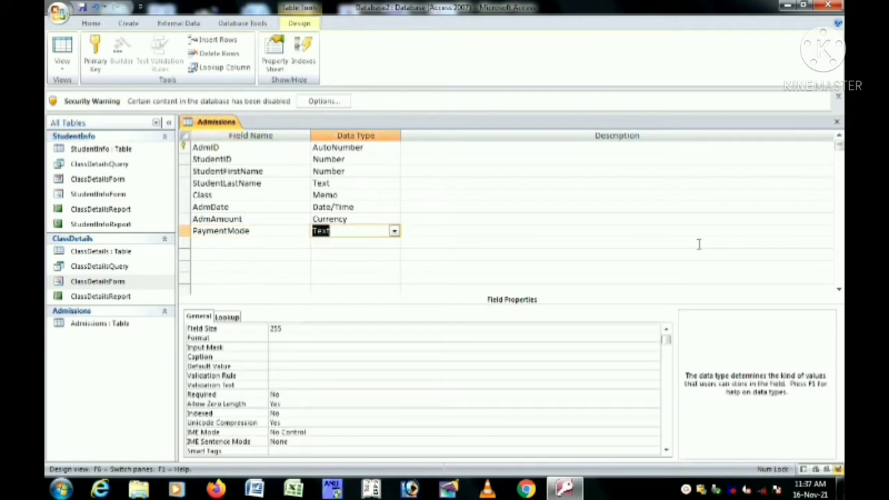
# Start the Lookup Wizard for PaymentMode, choosing to enter the lookup values manually.
pyautogui.click(394, 232)
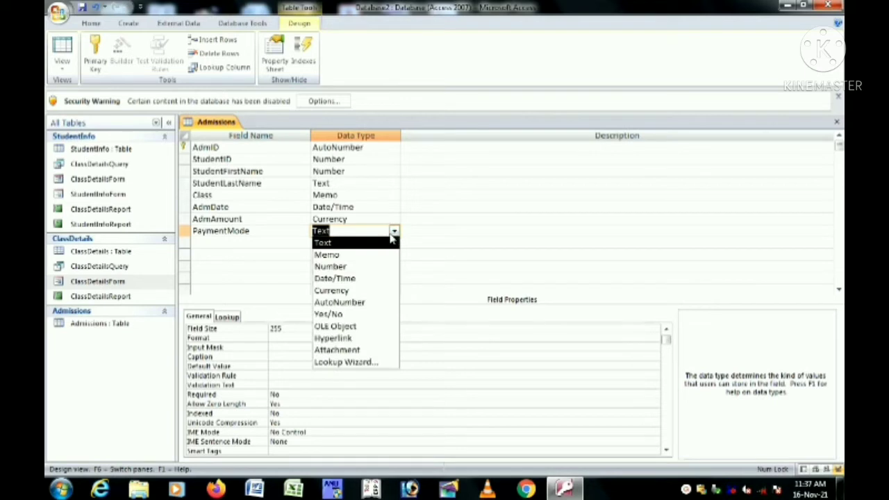
pyautogui.click(361, 363)
pyautogui.click(386, 176)
pyautogui.click(511, 282)
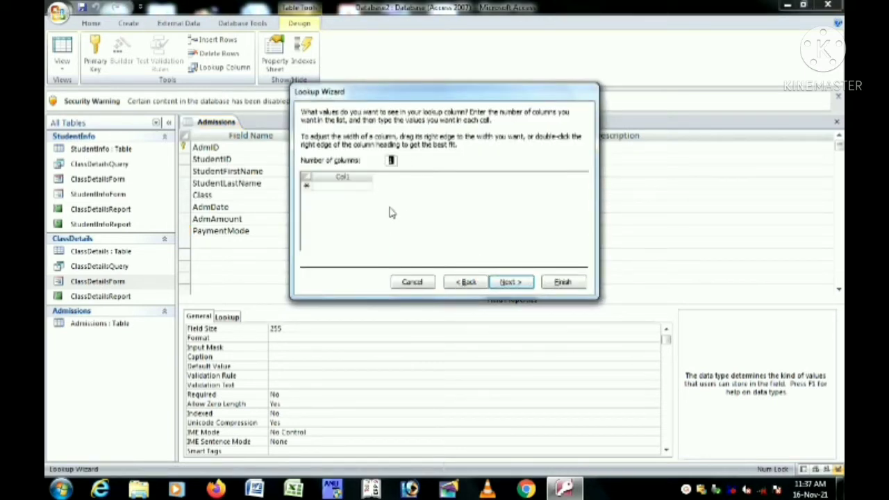
# Enter Cash and PhonePE as the lookup values and finish the lookup with the label PaymentMode.
pyautogui.click(351, 186)
pyautogui.write('Cash')
pyautogui.press('Tab')
pyautogui.write('Ph')
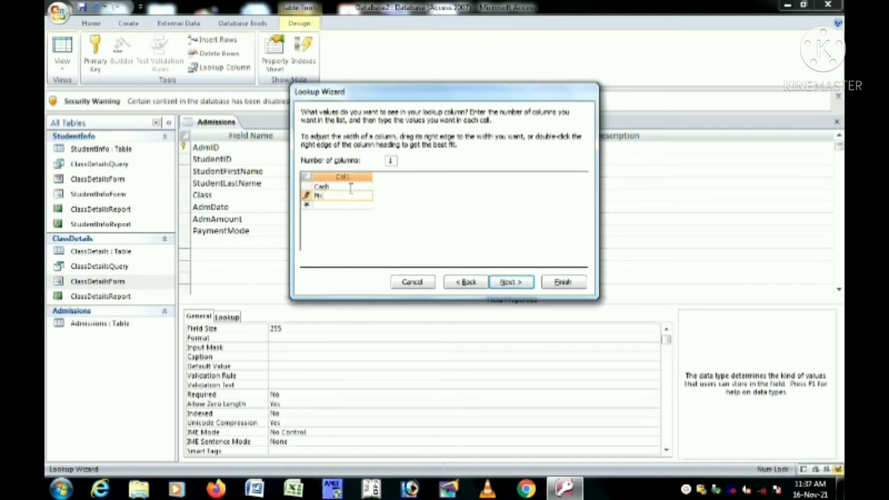
pyautogui.write('one')
pyautogui.press('capslock')
pyautogui.write('PE')
pyautogui.click(511, 281)
pyautogui.click(564, 281)
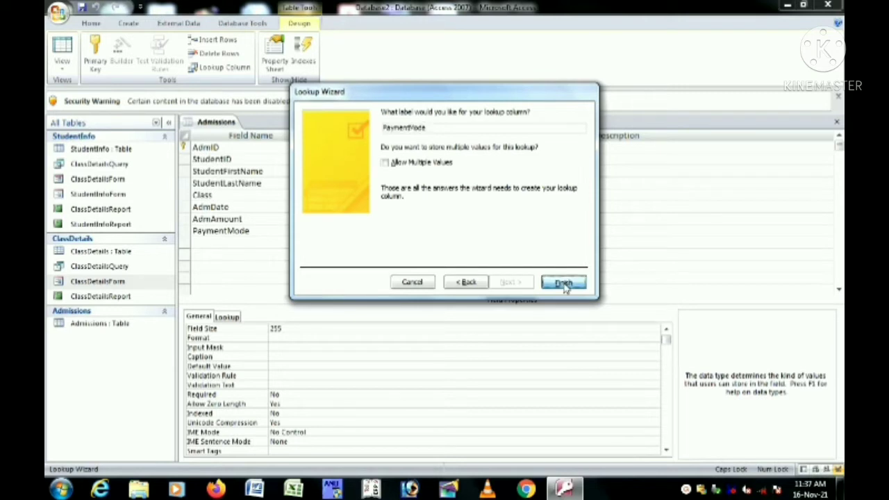
# Close the Admissions table design, saving its changes, and select the table among the database objects.
pyautogui.click(836, 122)
pyautogui.click(401, 275)
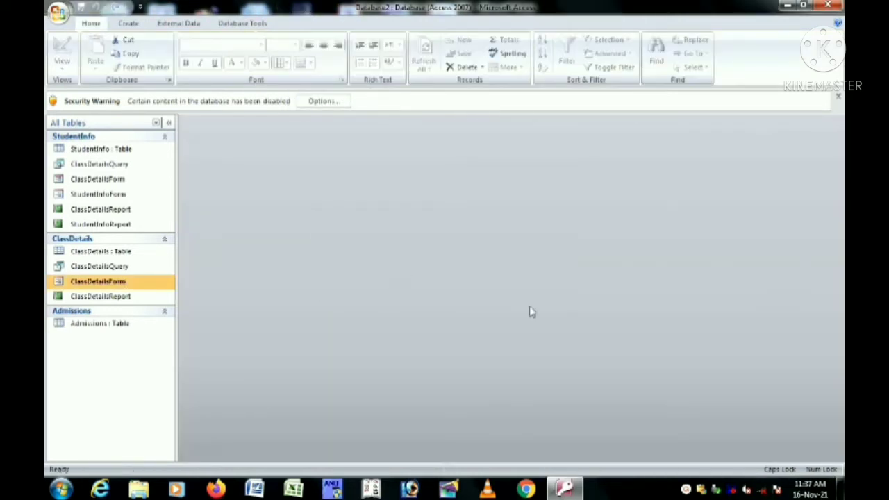
pyautogui.click(84, 324)
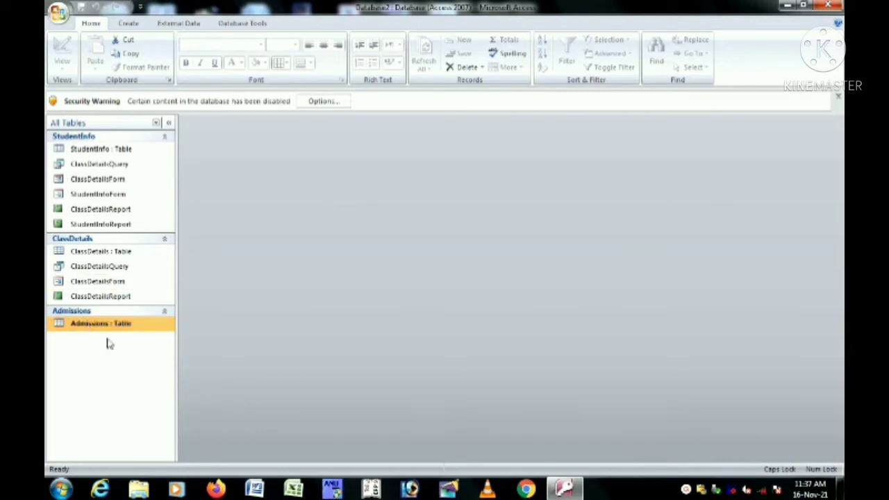
# Create a new query in design view based on the StudentInfo and Admissions tables.
pyautogui.click(128, 25)
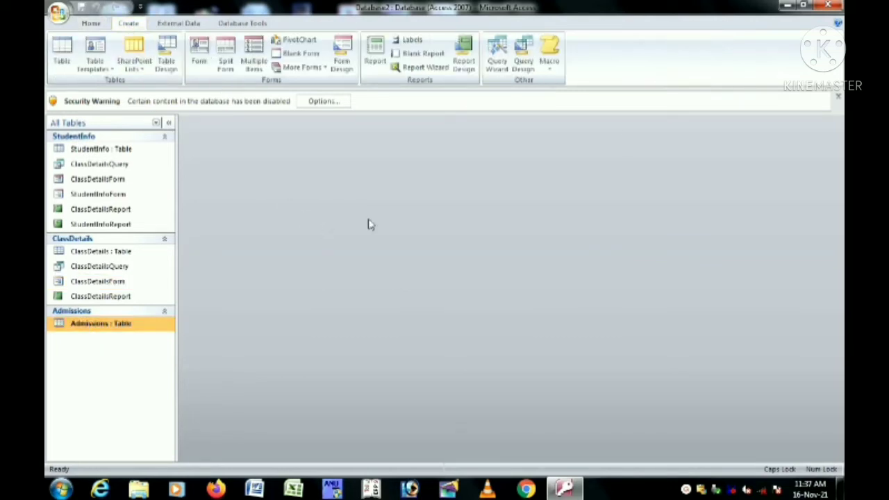
pyautogui.click(523, 52)
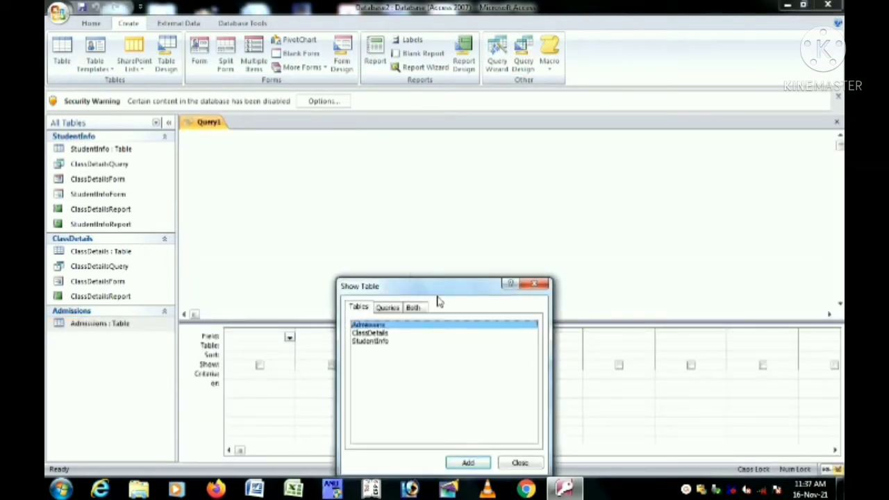
pyautogui.moveTo(435, 287); pyautogui.dragTo(430, 181)
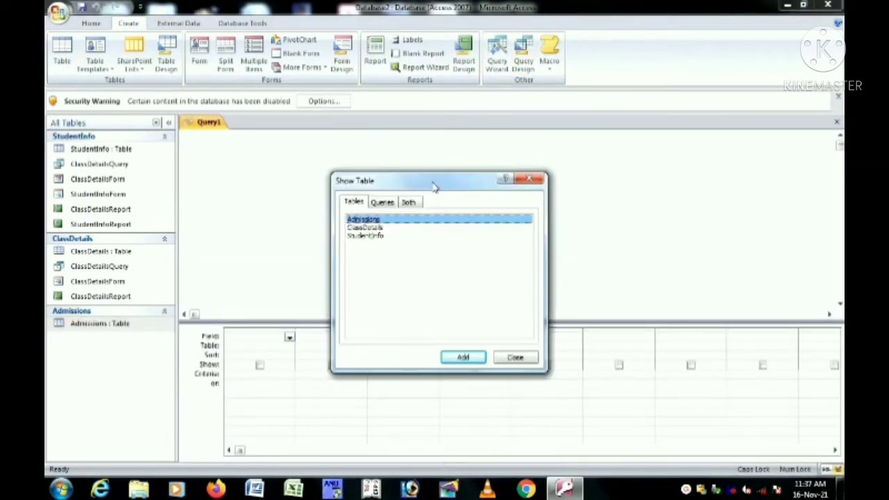
pyautogui.doubleClick(375, 239)
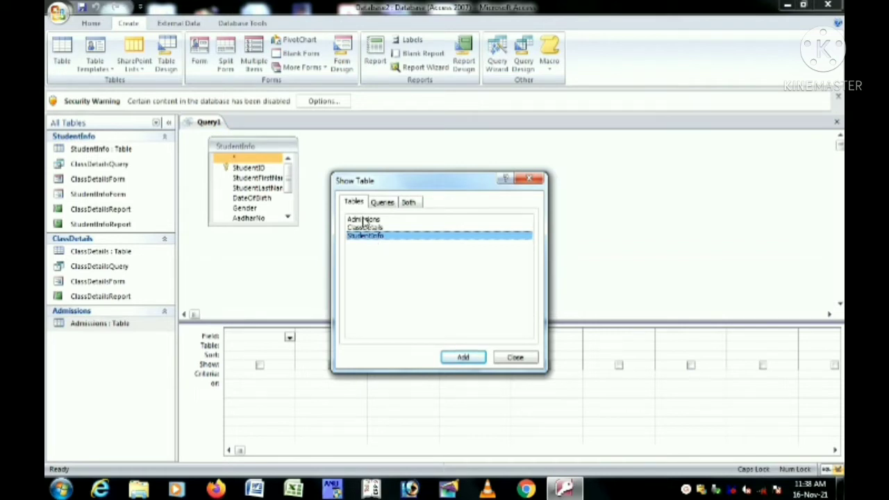
pyautogui.doubleClick(363, 219)
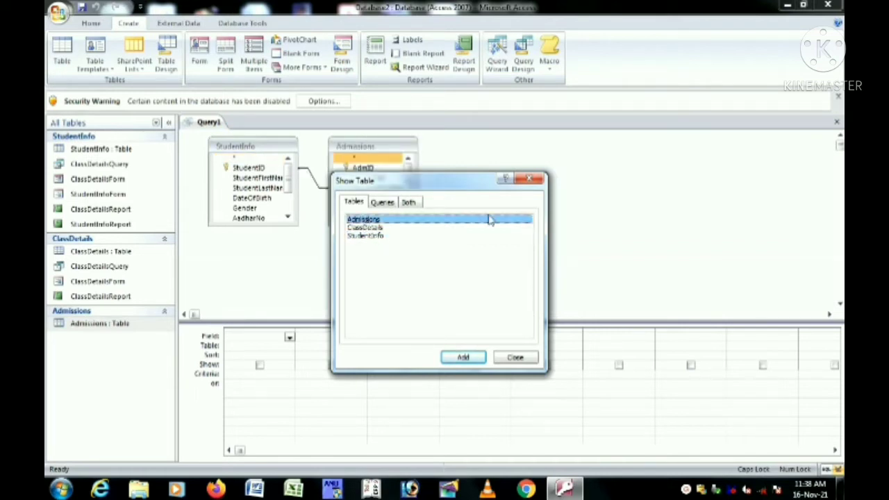
pyautogui.click(529, 179)
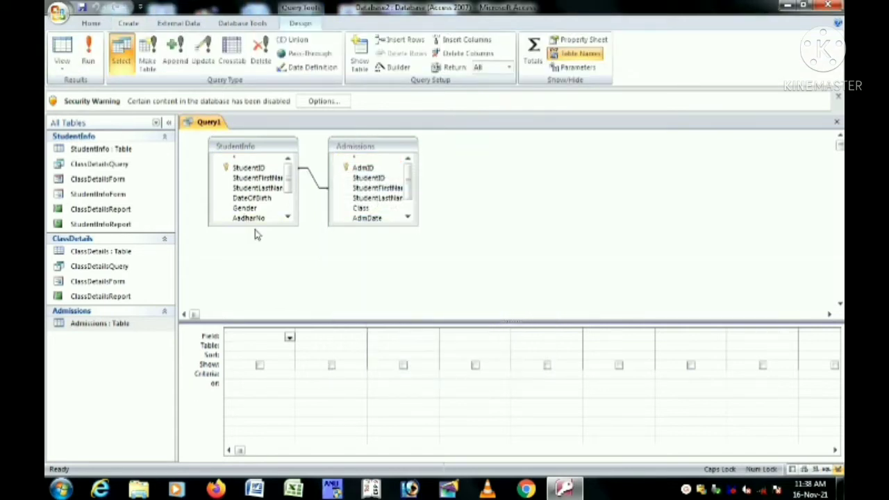
# Enlarge the StudentInfo and Admissions field lists and add AdmID and AdmDate from Admissions to the query.
pyautogui.moveTo(262, 224); pyautogui.dragTo(291, 257)
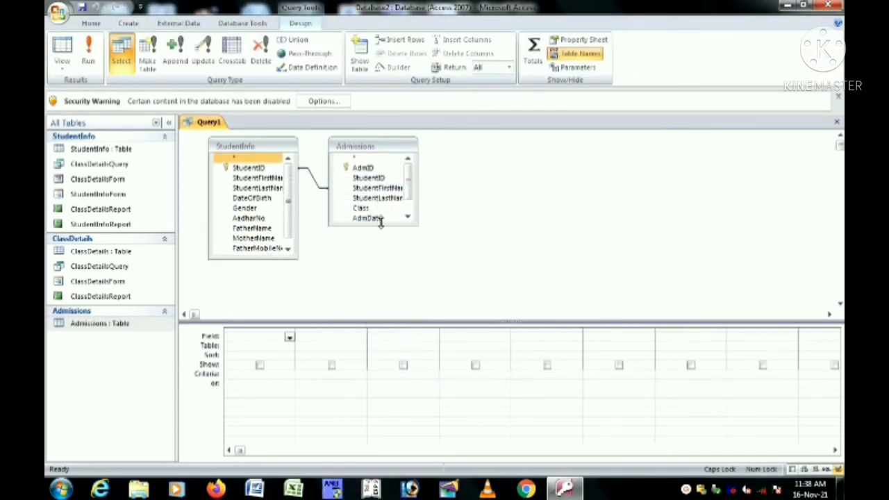
pyautogui.moveTo(378, 225); pyautogui.dragTo(393, 262)
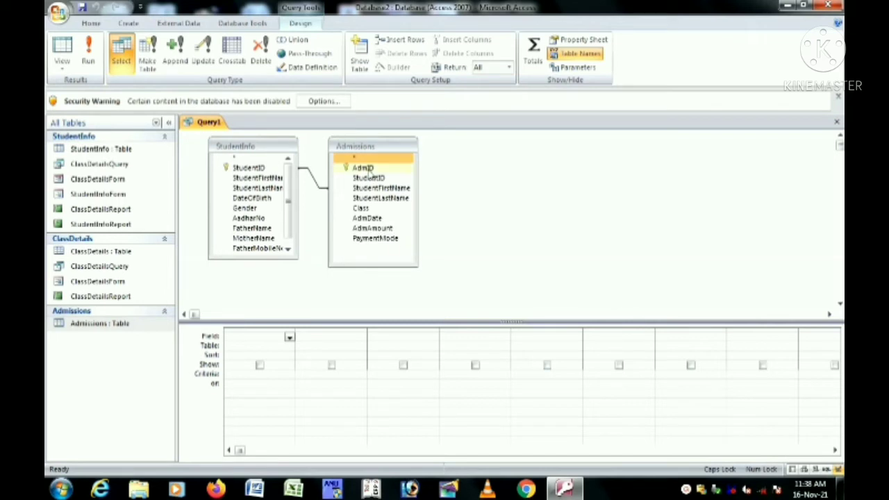
pyautogui.doubleClick(369, 169)
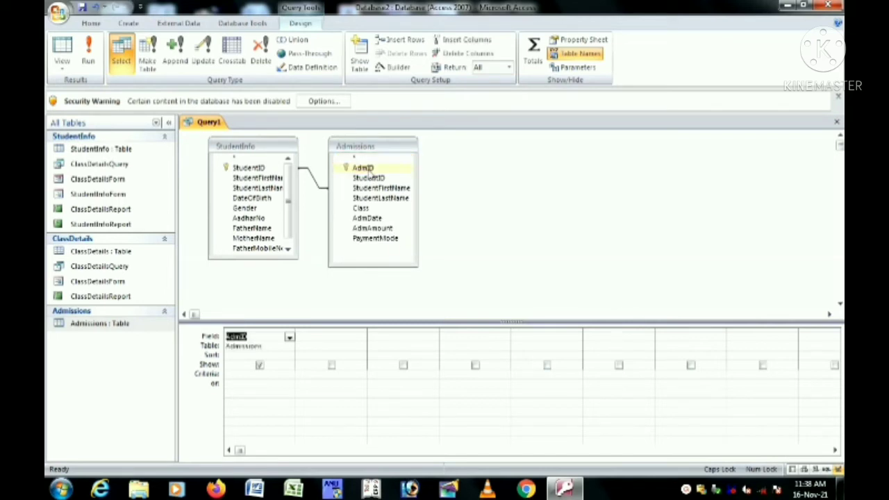
pyautogui.doubleClick(367, 220)
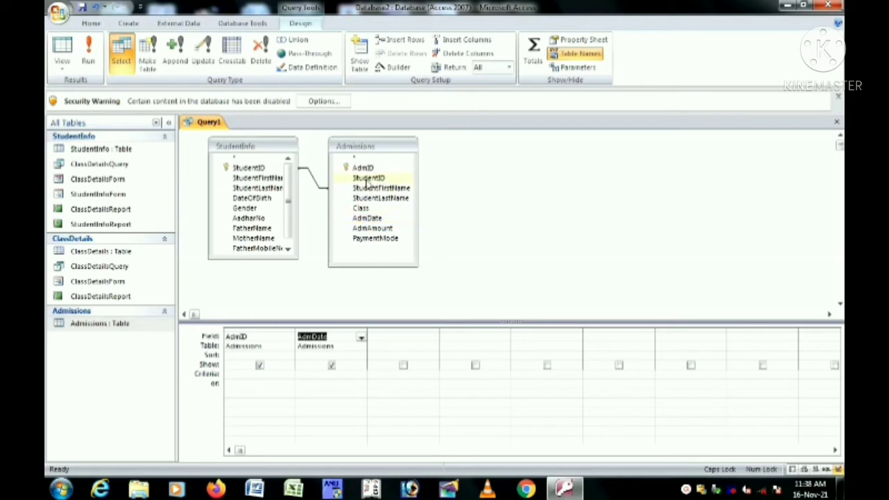
# Add StudentID from StudentInfo, StudentFirstName from Admissions and StudentLastName from StudentInfo to the query.
pyautogui.click(260, 170)
pyautogui.doubleClick(260, 169)
pyautogui.click(368, 189)
pyautogui.doubleClick(368, 189)
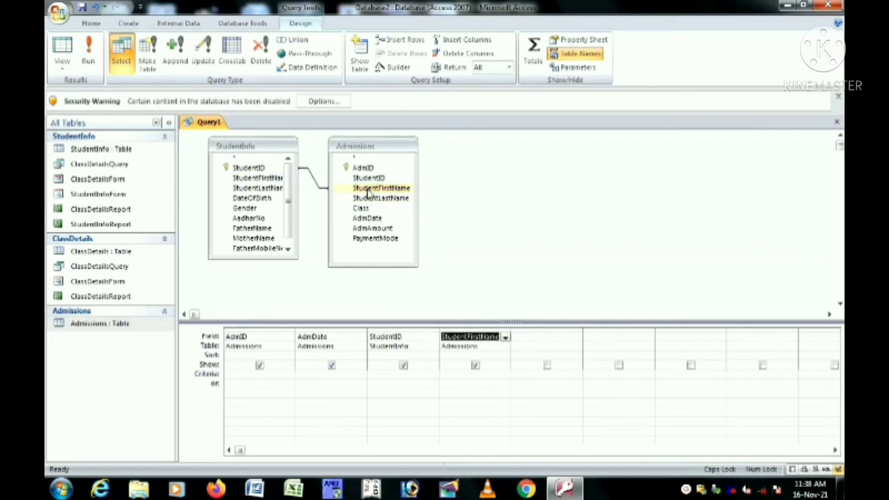
pyautogui.click(248, 188)
pyautogui.doubleClick(249, 189)
# Add the Class, AdmAmount and PaymentMode fields from Admissions to the query.
pyautogui.click(359, 208)
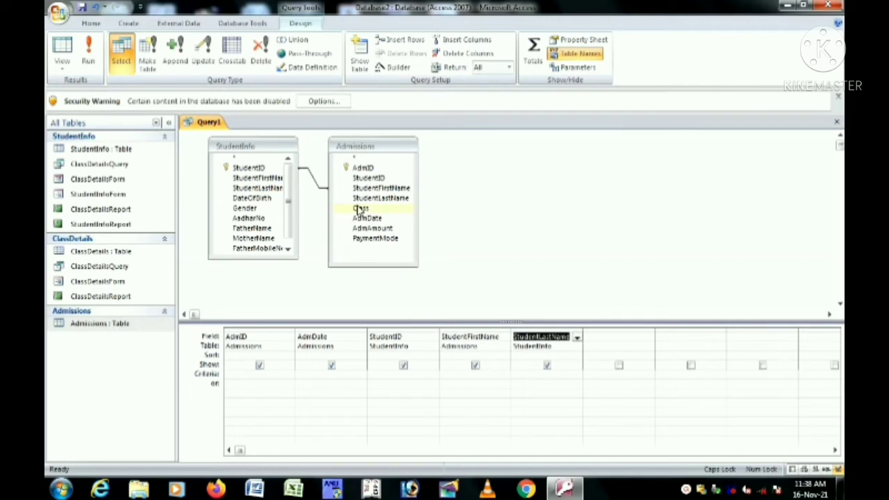
pyautogui.doubleClick(359, 209)
pyautogui.click(369, 229)
pyautogui.click(369, 229)
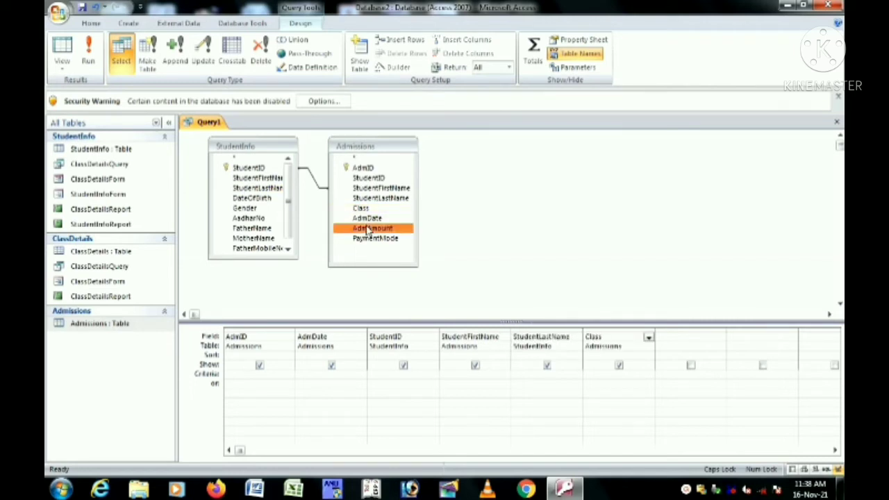
pyautogui.doubleClick(369, 230)
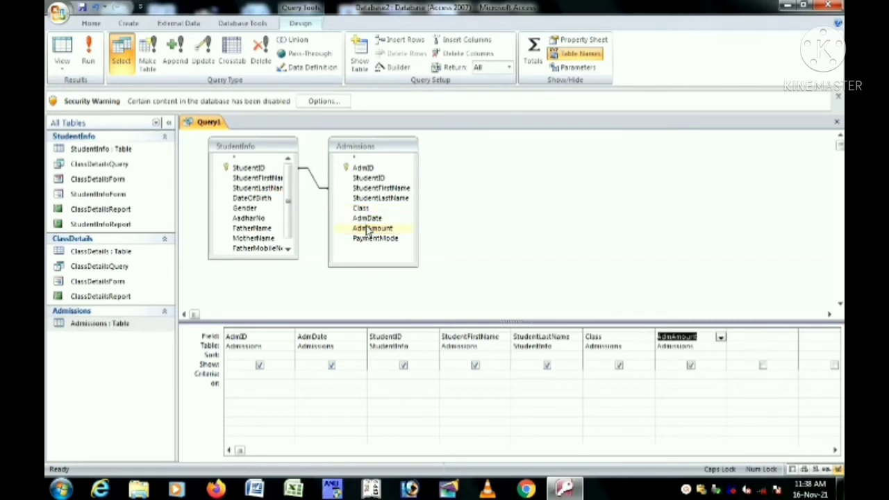
pyautogui.doubleClick(366, 239)
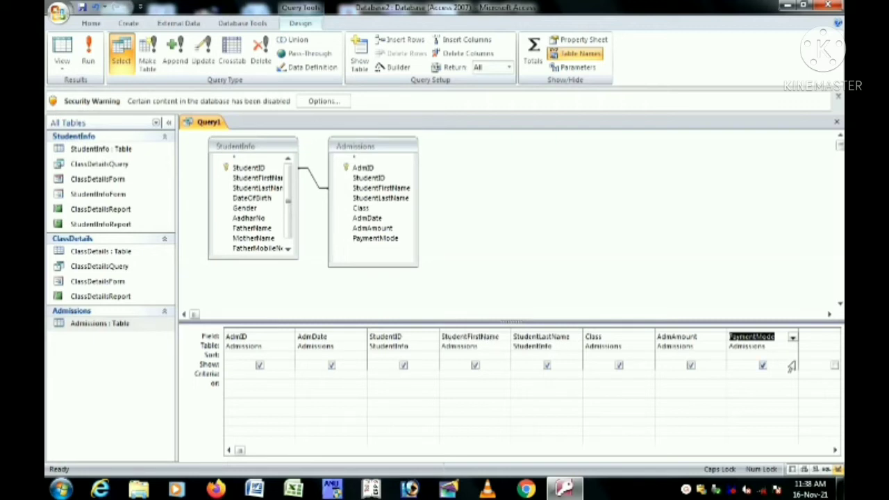
# Close the query design and save it under the name AdmQuery.
pyautogui.click(836, 121)
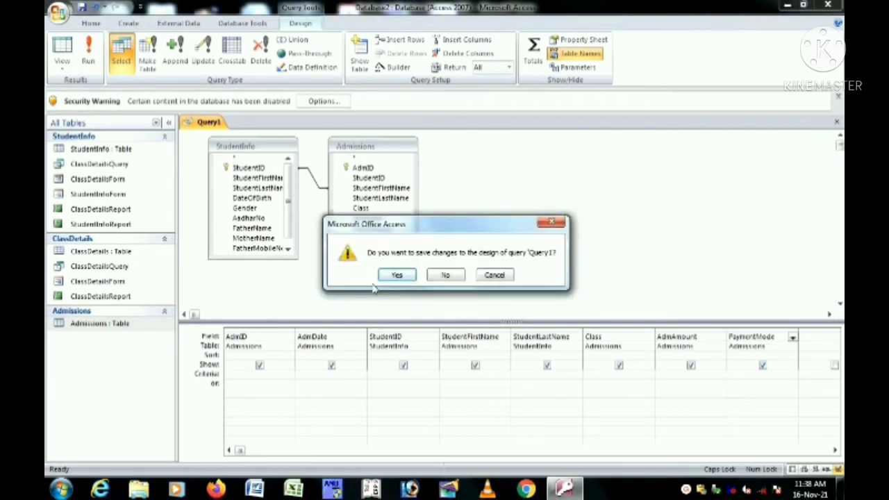
pyautogui.click(397, 275)
pyautogui.click(407, 170)
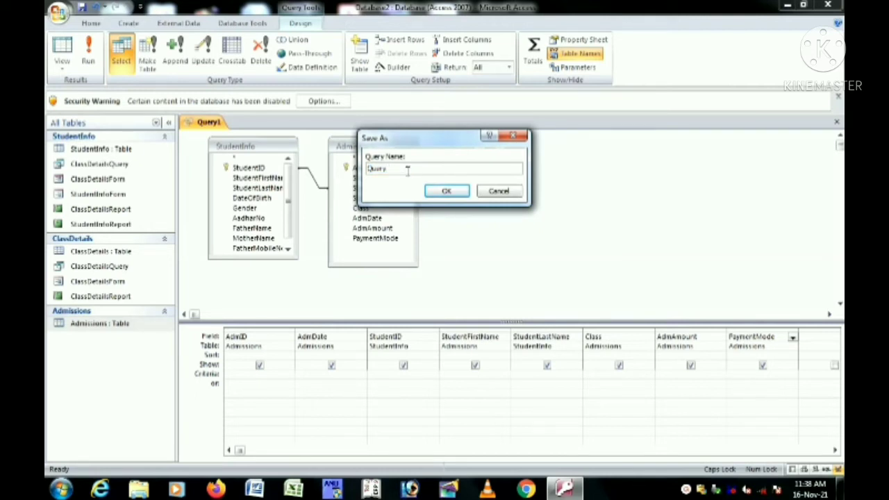
pyautogui.press('capslock')
pyautogui.write('a')
pyautogui.press('BackSpace')
pyautogui.press('capslock')
pyautogui.write('A')
pyautogui.press('capslock')
pyautogui.write('dm')
pyautogui.click(456, 195)
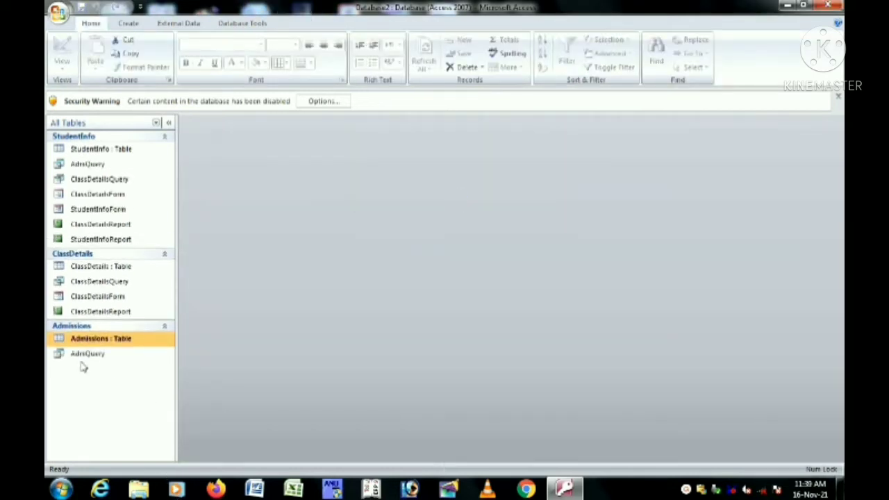
# Open AdmQuery and pick the first student offered in the StudentFirstName lookup of the new record.
pyautogui.click(82, 360)
pyautogui.doubleClick(82, 355)
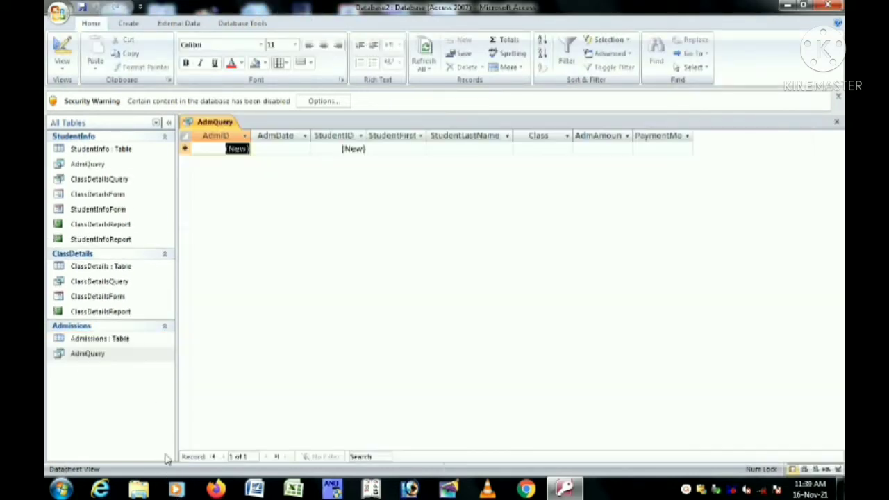
pyautogui.click(408, 146)
pyautogui.click(420, 149)
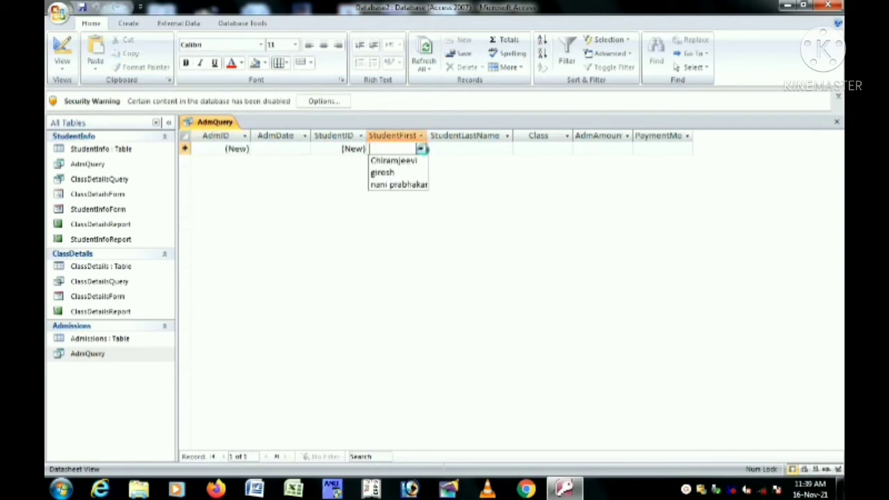
pyautogui.click(393, 160)
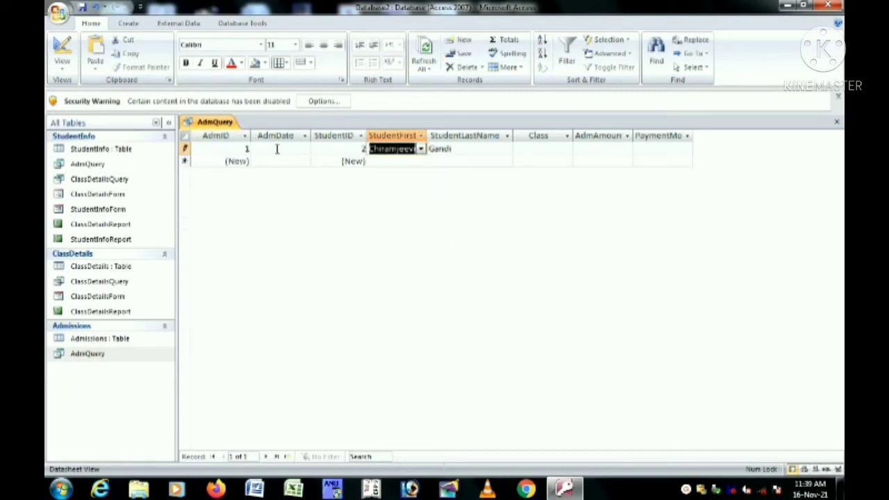
# Widen the StudentFirstName, AdmAmount and PaymentMode columns to show their full headings, and close AdmQuery, saving the layout.
pyautogui.doubleClick(426, 136)
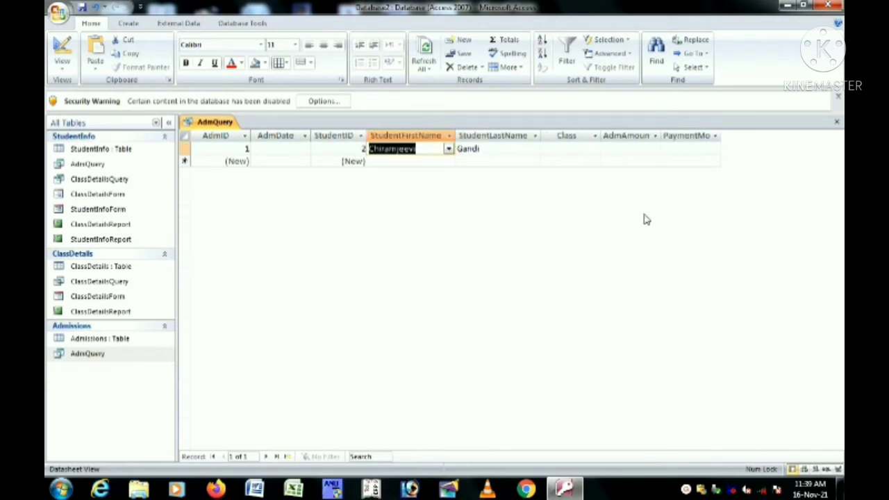
pyautogui.moveTo(660, 135); pyautogui.dragTo(668, 133)
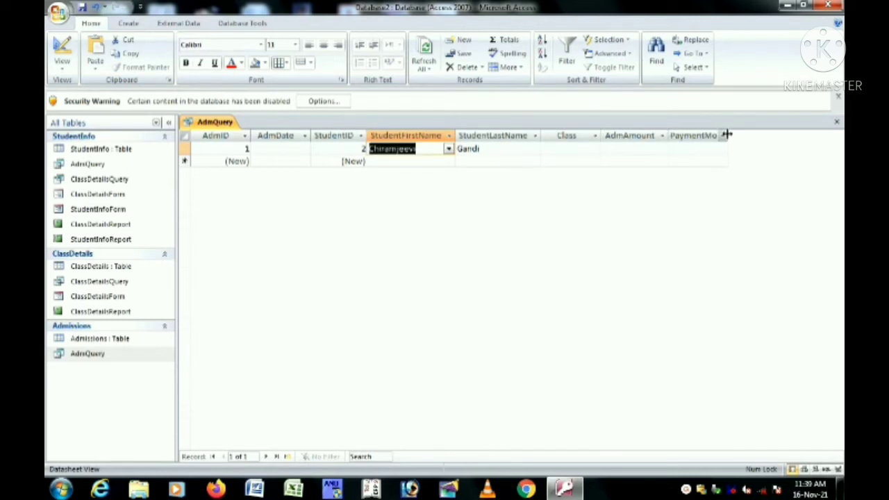
pyautogui.doubleClick(729, 136)
pyautogui.click(836, 122)
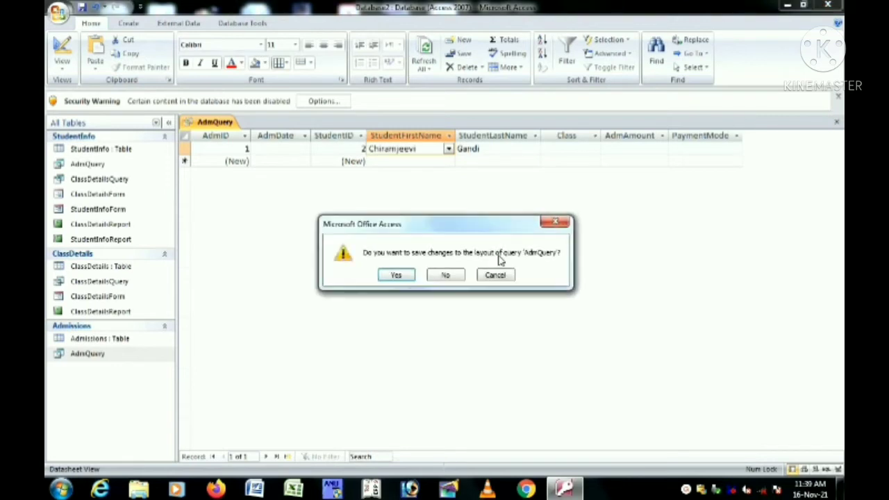
pyautogui.click(396, 275)
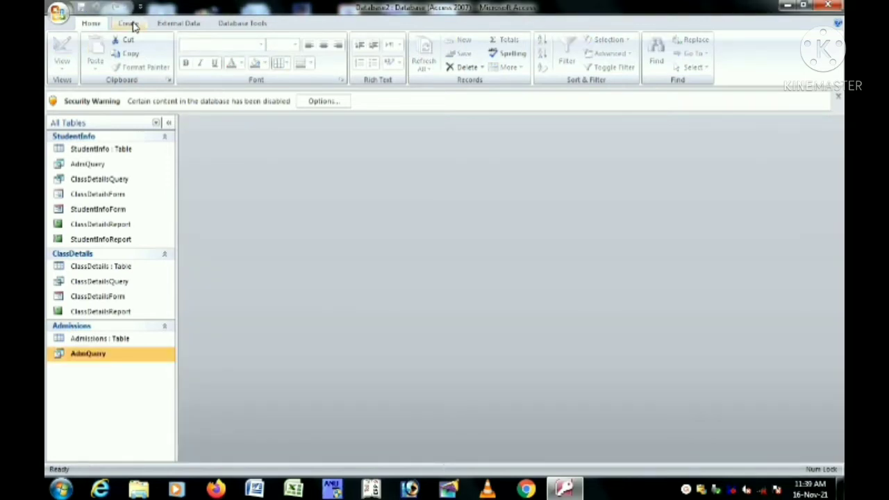
# Reopen AdmQuery in design view and open the Expression Builder for its Class field.
pyautogui.doubleClick(82, 356)
pyautogui.click(63, 66)
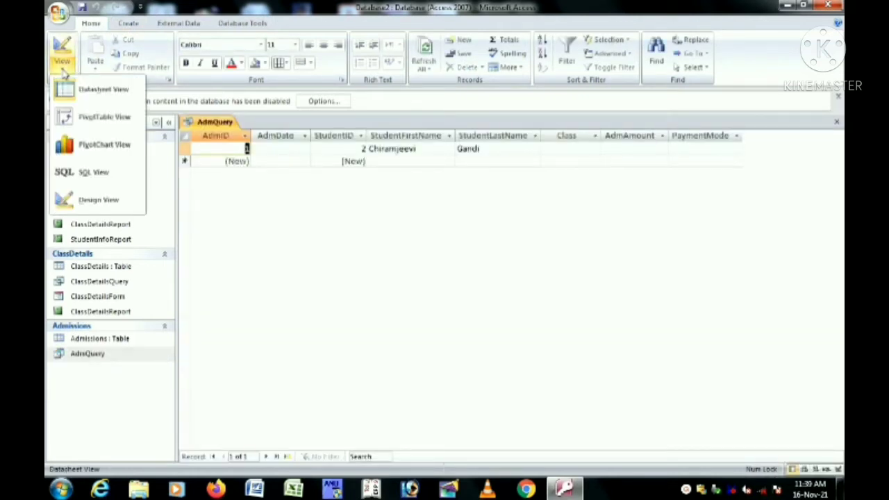
pyautogui.click(70, 200)
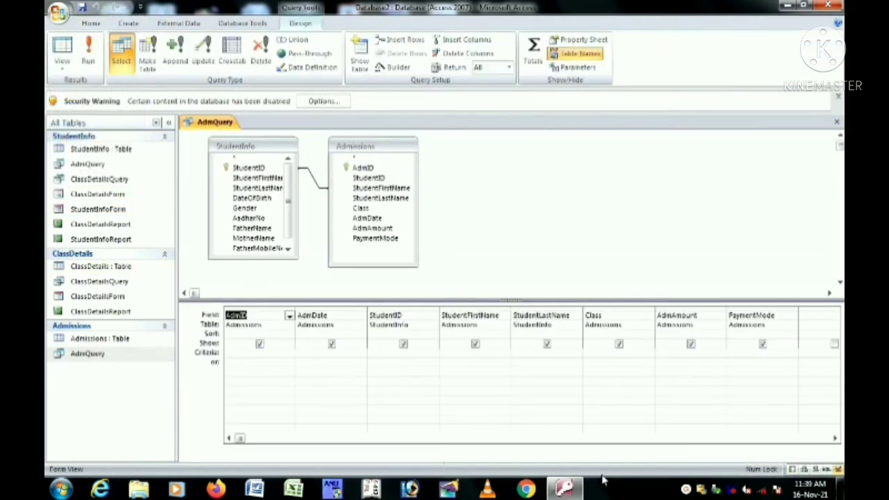
pyautogui.click(613, 316)
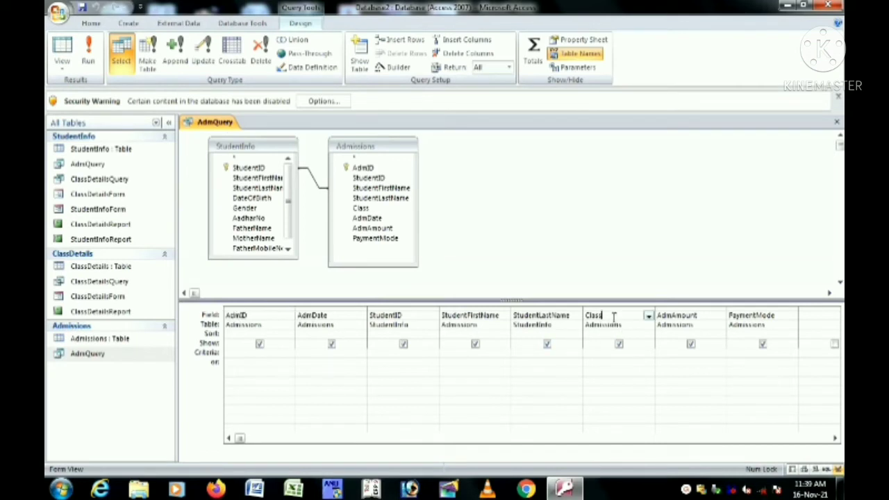
pyautogui.rightClick(614, 317)
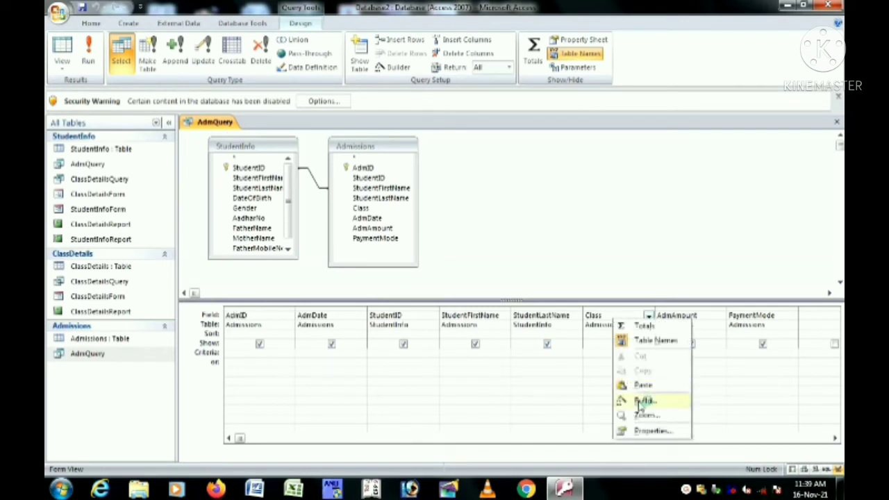
pyautogui.click(641, 403)
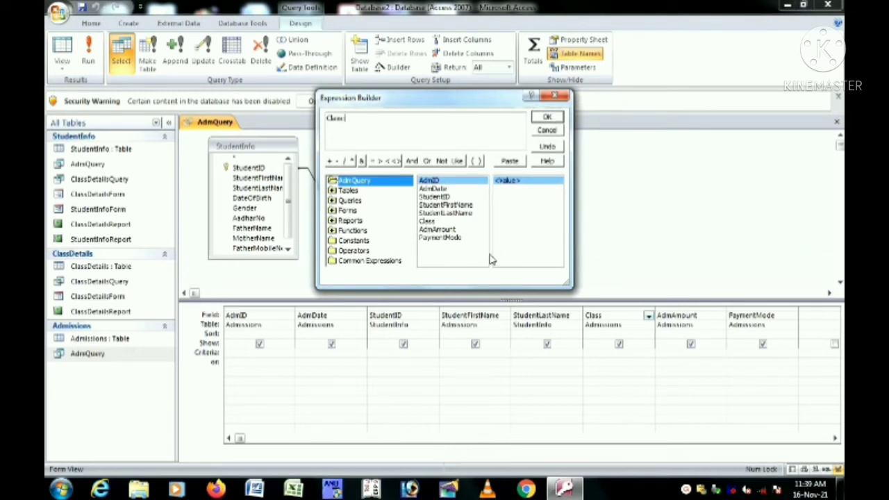
# Insert the built-in DLookup function into the Class expression.
pyautogui.doubleClick(353, 229)
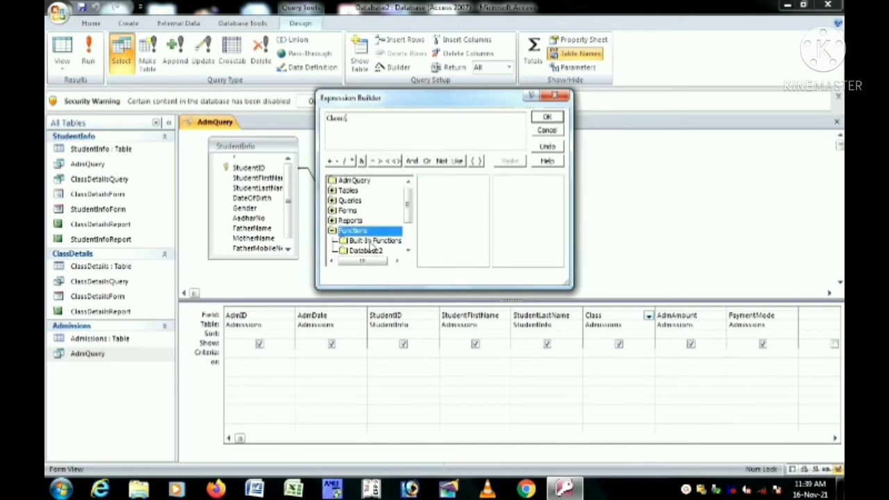
pyautogui.click(373, 240)
pyautogui.click(557, 261)
pyautogui.click(557, 262)
pyautogui.click(558, 262)
pyautogui.click(558, 262)
pyautogui.click(558, 261)
pyautogui.click(558, 262)
pyautogui.click(557, 262)
pyautogui.click(557, 261)
pyautogui.click(557, 262)
pyautogui.click(558, 262)
pyautogui.click(558, 262)
pyautogui.click(557, 262)
pyautogui.click(558, 262)
pyautogui.click(558, 261)
pyautogui.click(558, 262)
pyautogui.click(558, 261)
pyautogui.click(558, 262)
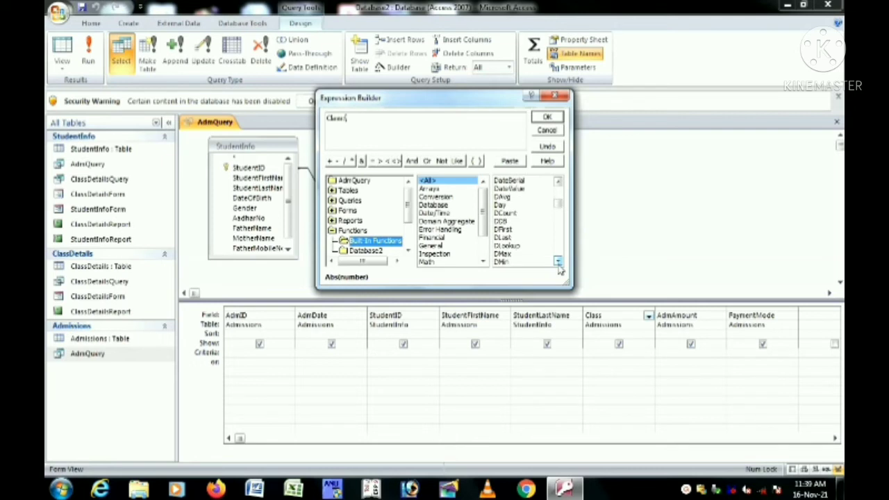
pyautogui.doubleClick(506, 246)
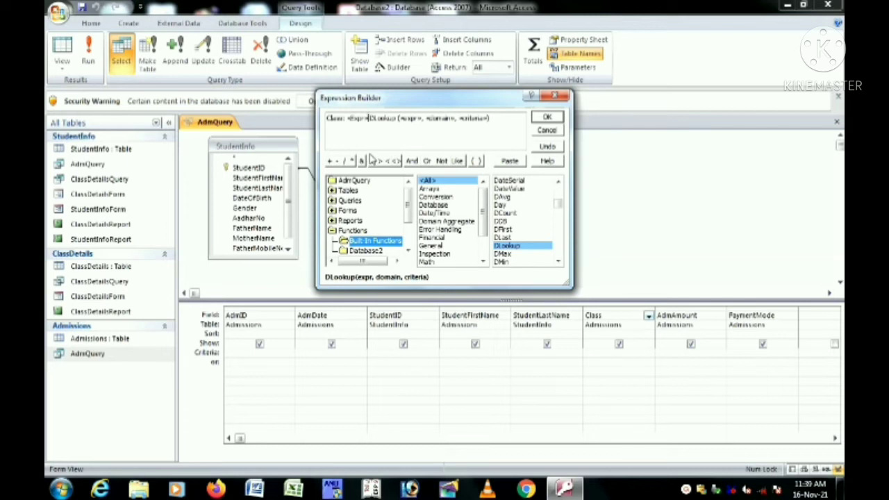
# Remove the leading Expr placeholder so that DLookup directly follows the Class label.
pyautogui.press('BackSpace')
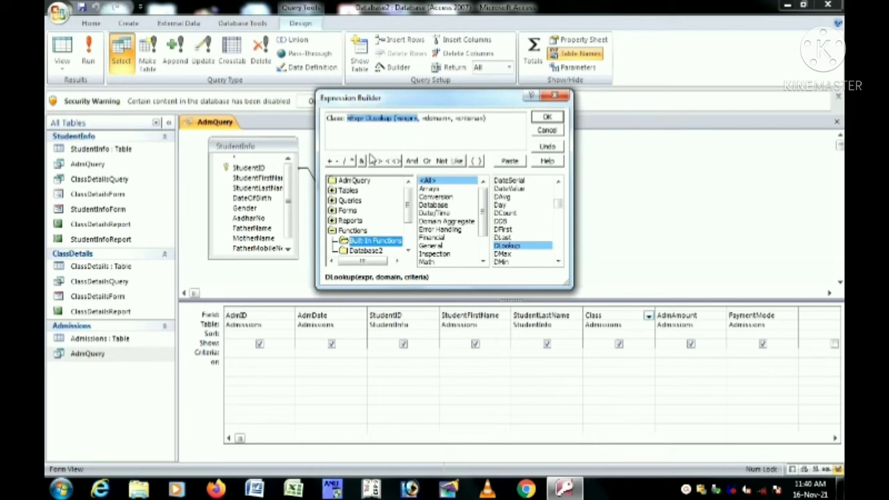
pyautogui.click(493, 130)
pyautogui.click(348, 119)
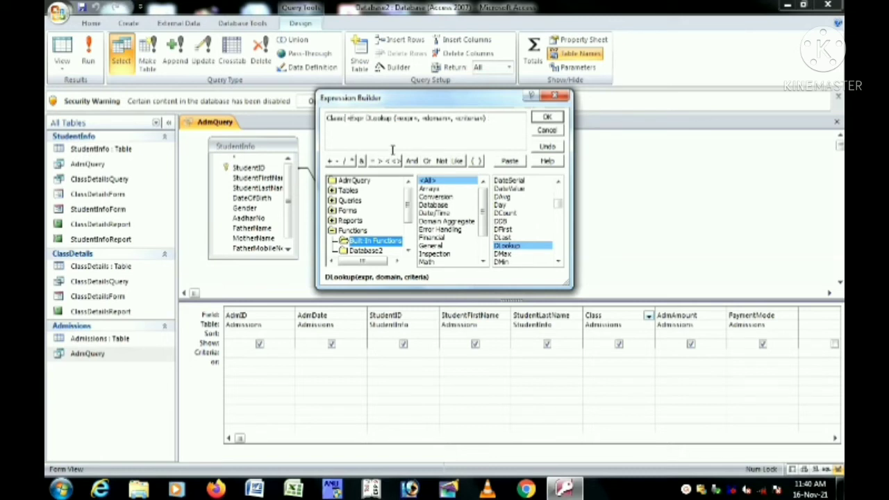
pyautogui.press('Delete')
pyautogui.press('Delete')
pyautogui.press('Delete')
pyautogui.press('Delete')
pyautogui.press('Delete')
pyautogui.press('Delete')
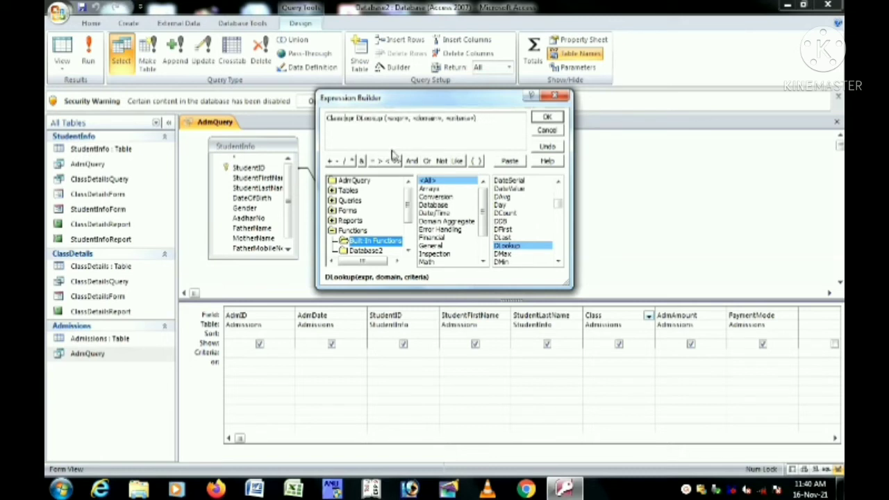
pyautogui.press('Delete')
pyautogui.press('Delete')
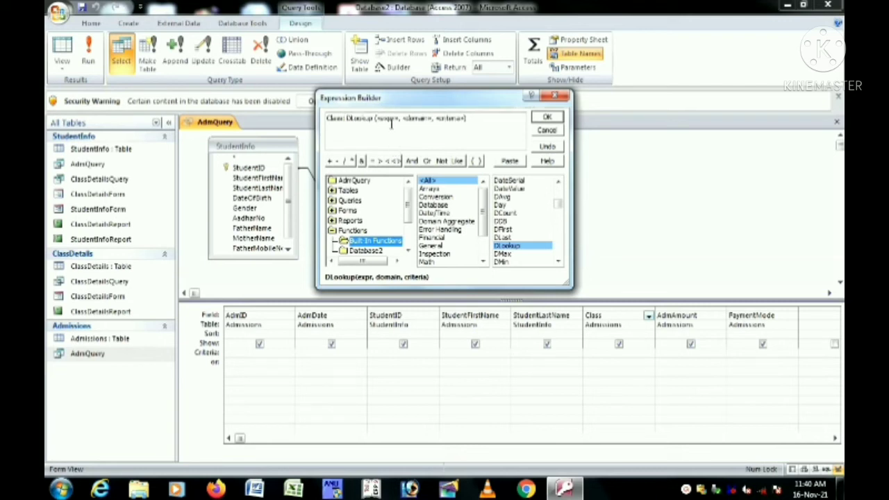
# Set the first DLookup argument, expr, to "Class".
pyautogui.click(384, 118)
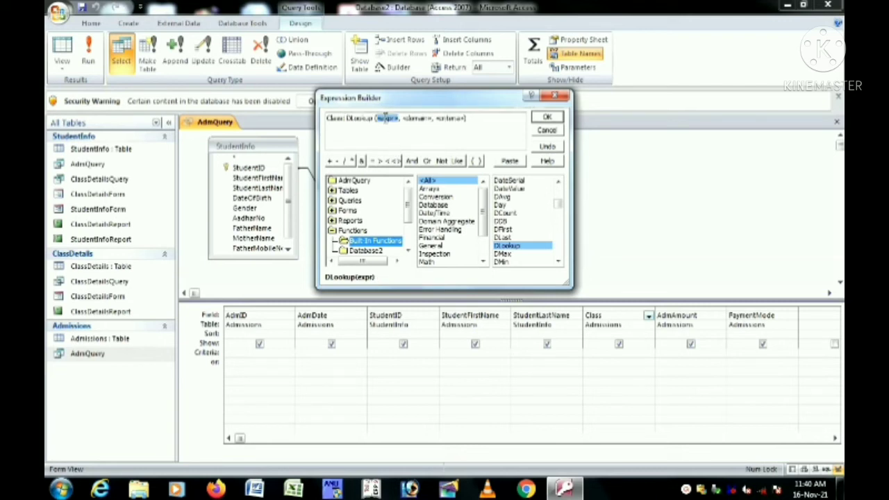
pyautogui.write('"')
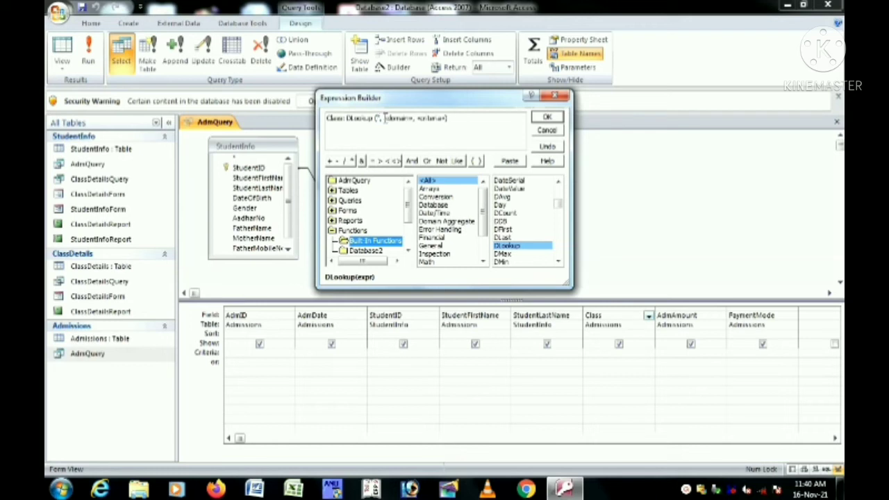
pyautogui.press('capslock')
pyautogui.write('C')
pyautogui.press('capslock')
pyautogui.write('lass"Class')
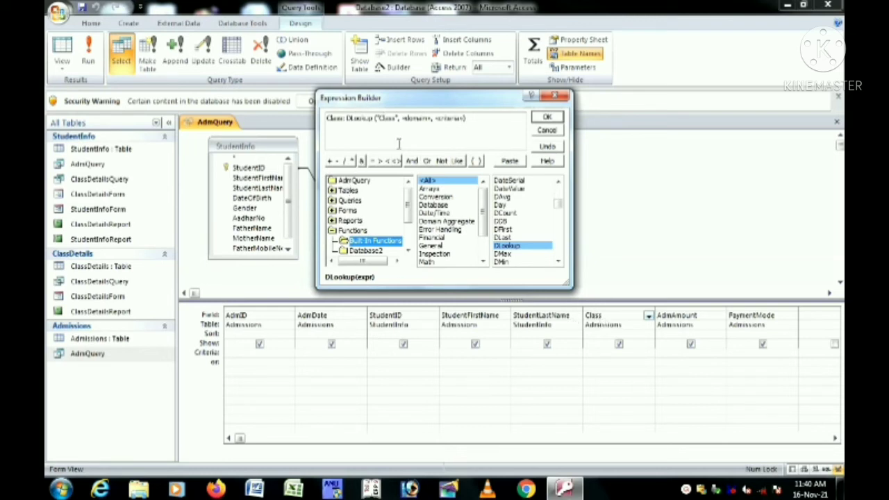
# Set the domain argument of DLookup to "ClassDetails".
pyautogui.click(408, 119)
pyautogui.write('"')
pyautogui.press('capslock')
pyautogui.write('C')
pyautogui.press('capslock')
pyautogui.write('lass')
pyautogui.press('capslock')
pyautogui.write('ID')
pyautogui.press('capslock')
pyautogui.write('etails"')
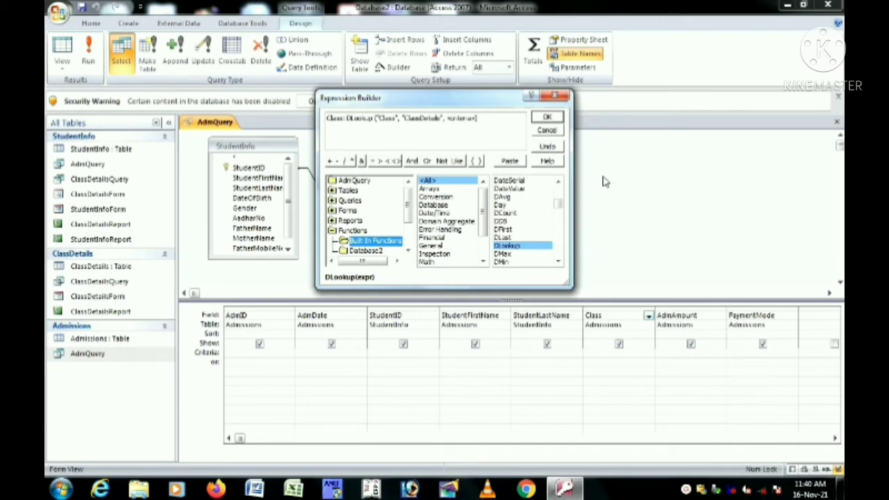
# Replace the DLookup criteria placeholder with an opening quotation mark and the ClassID field of the ClassDetails table.
pyautogui.click(461, 121)
pyautogui.press('BackSpace')
pyautogui.doubleClick(347, 190)
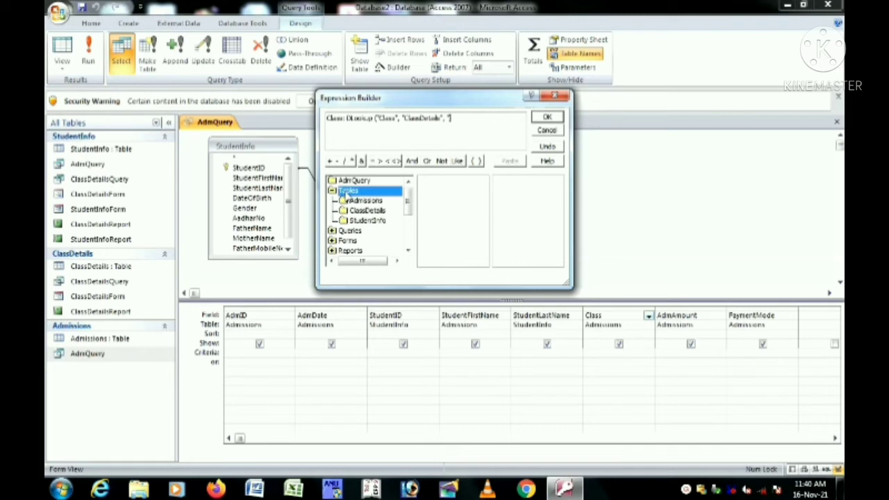
pyautogui.click(364, 211)
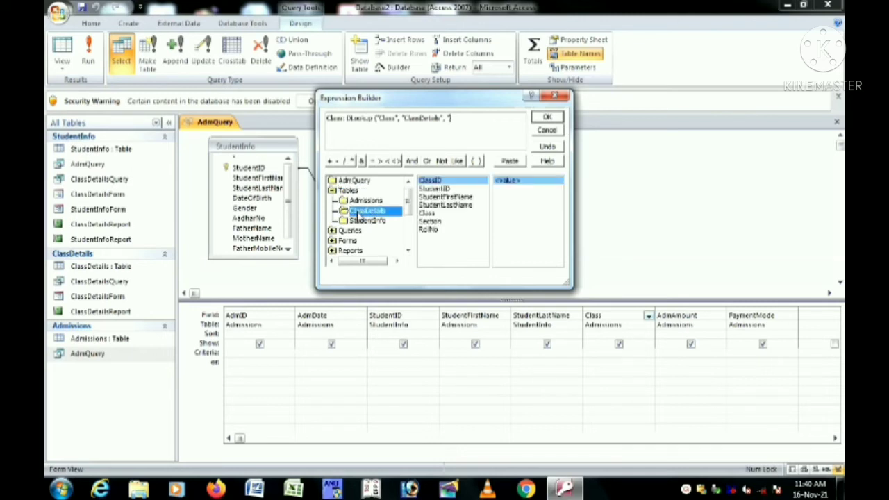
pyautogui.doubleClick(430, 180)
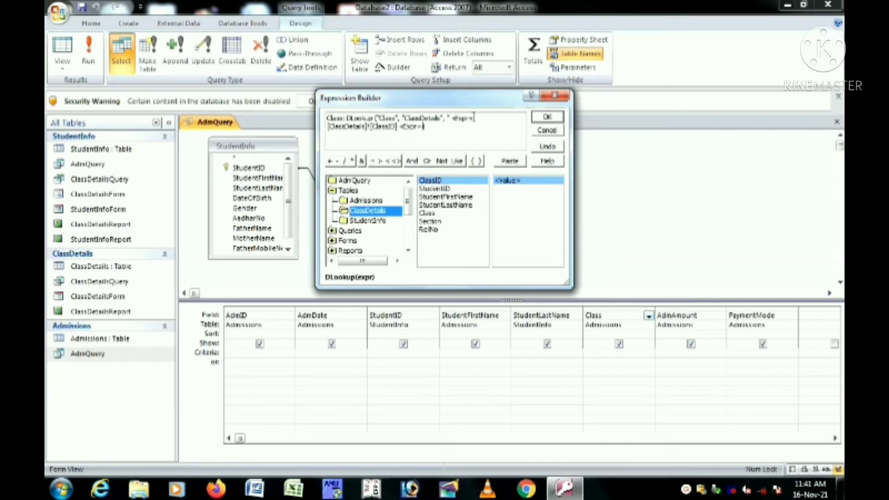
# Remove the Expr placeholders around [ClassDetails]![ClassID] and follow the field with ="& in the criteria.
pyautogui.press('BackSpace')
pyautogui.press('BackSpace')
pyautogui.press('BackSpace')
pyautogui.press('BackSpace')
pyautogui.press('BackSpace')
pyautogui.press('BackSpace')
pyautogui.press('BackSpace')
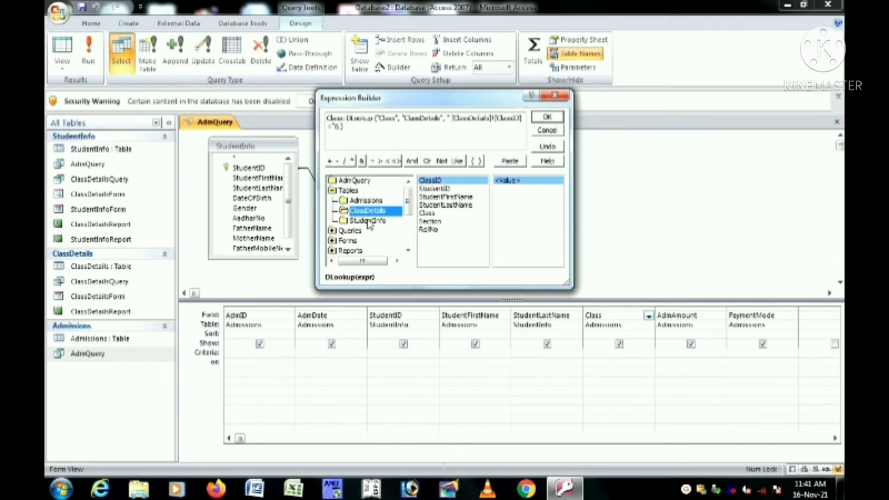
# Append the StudentFirstName field of the Admissions table to the DLookup criteria and accept the expression.
pyautogui.click(364, 201)
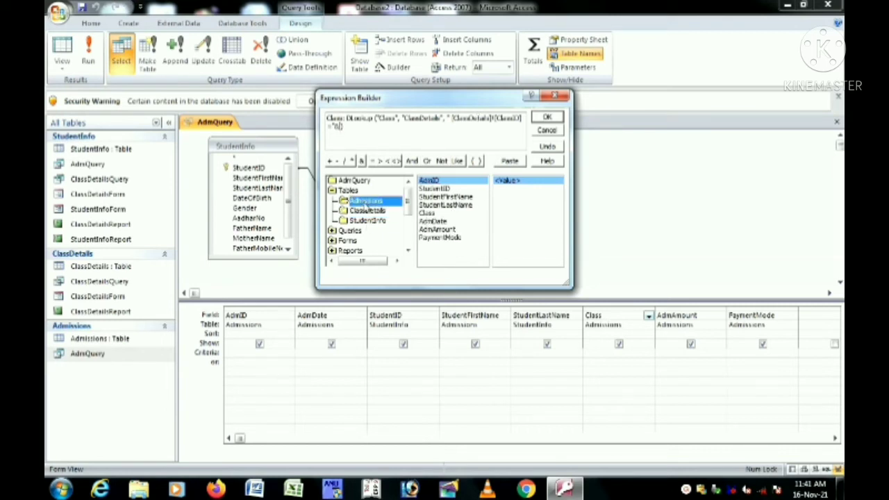
pyautogui.doubleClick(445, 197)
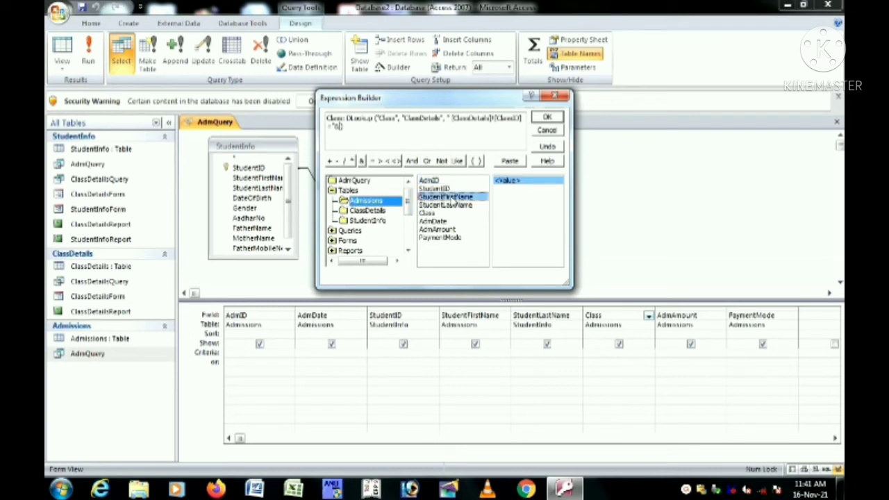
pyautogui.click(547, 118)
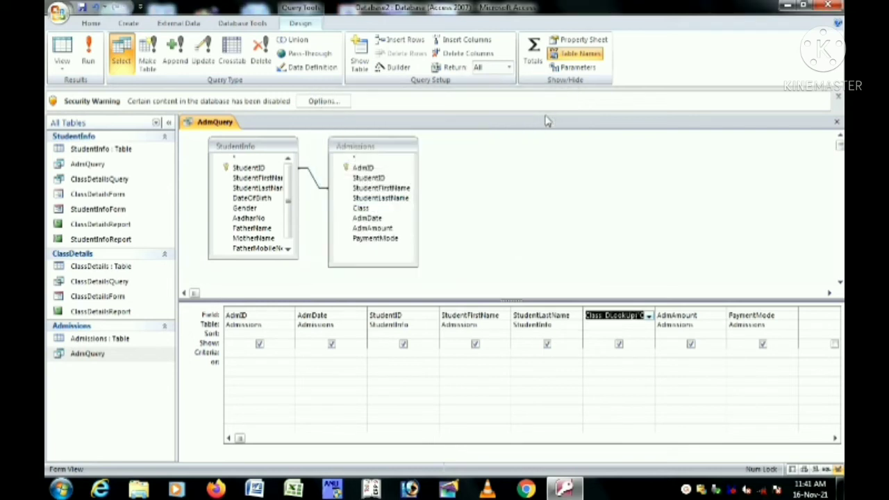
# Close AdmQuery with its changes saved and reopen it to show its records.
pyautogui.click(836, 122)
pyautogui.click(397, 274)
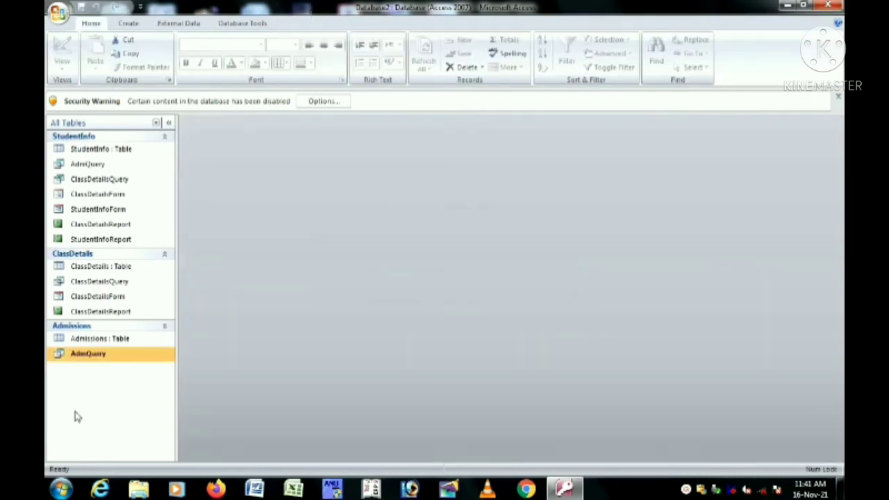
pyautogui.doubleClick(82, 354)
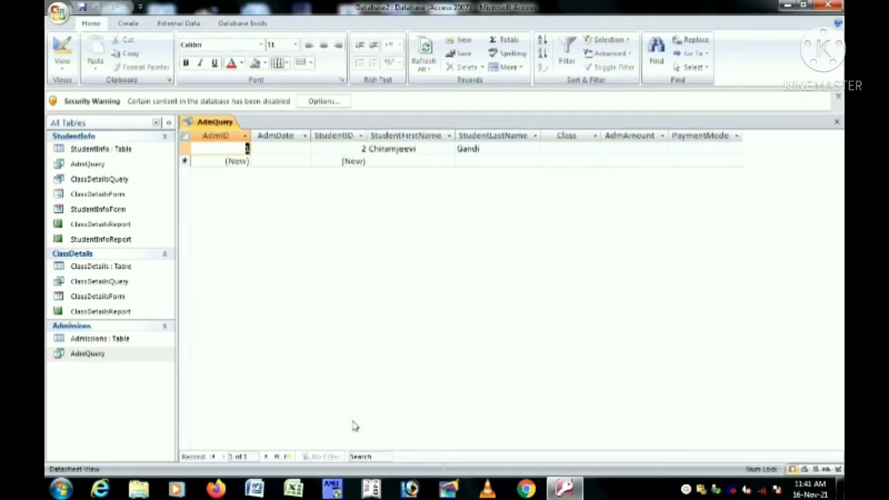
# Add two records to AdmQuery by choosing the second and third students in StudentFirstName, and close the query.
pyautogui.click(426, 164)
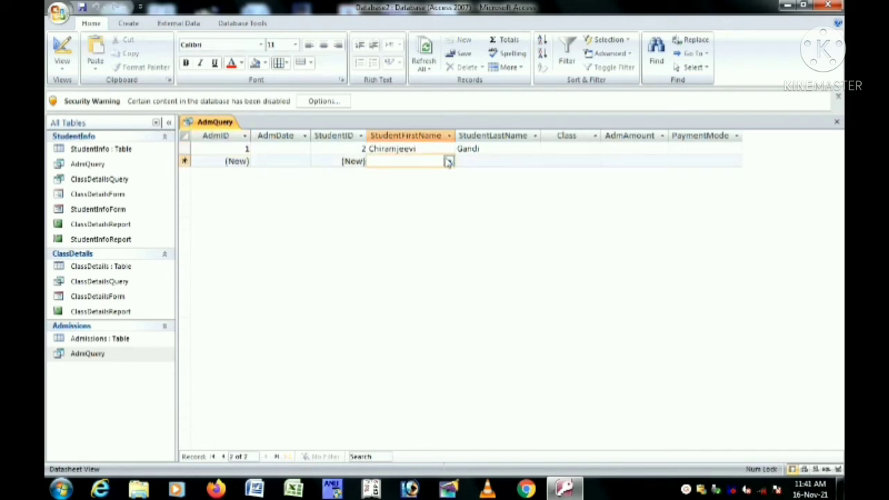
pyautogui.click(448, 161)
pyautogui.click(381, 184)
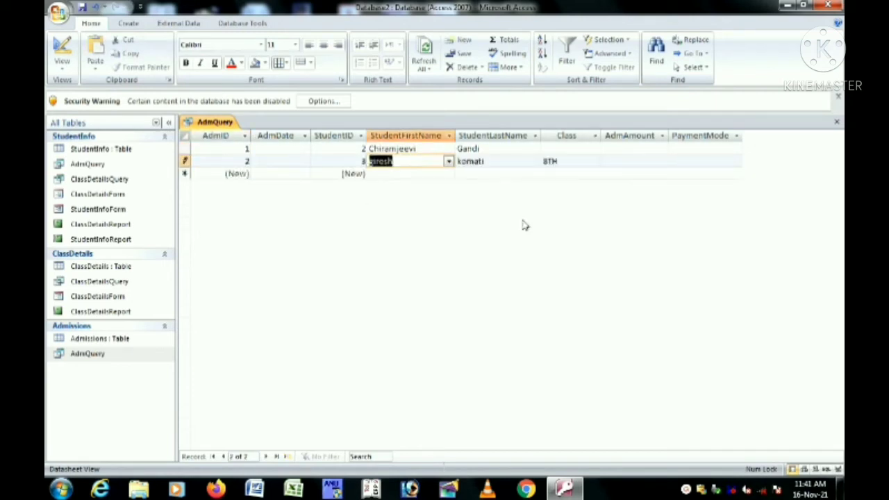
pyautogui.click(436, 175)
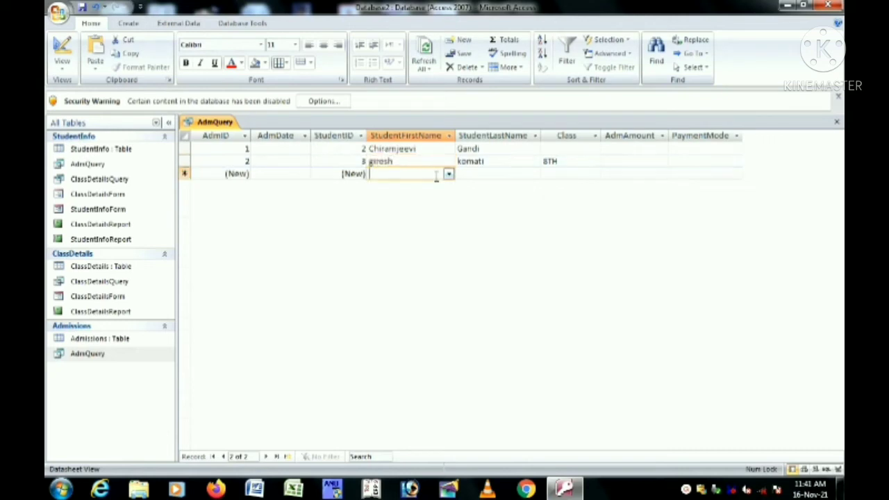
pyautogui.click(450, 175)
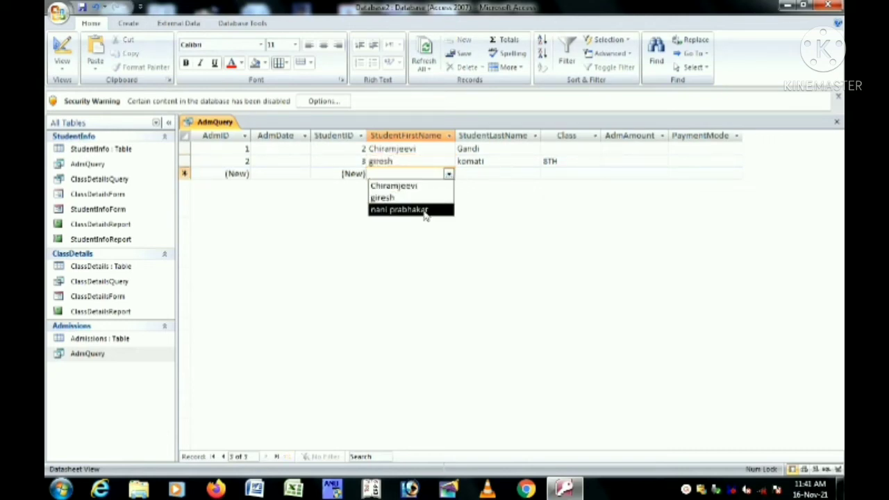
pyautogui.click(397, 207)
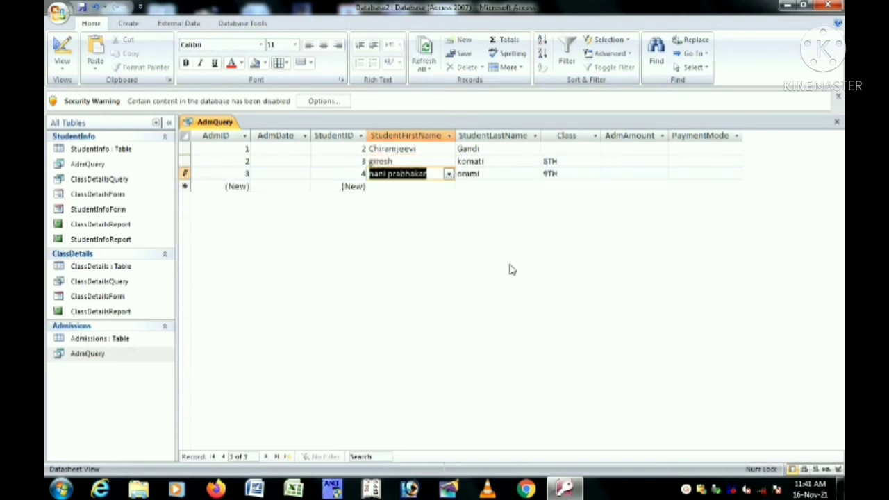
pyautogui.click(836, 122)
# Create a form based on AdmQuery and narrow its title box to about half the form width.
pyautogui.click(110, 353)
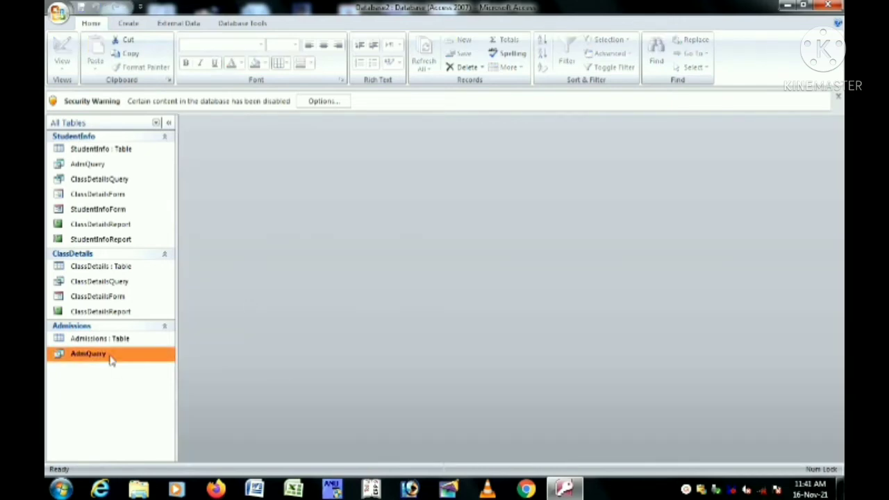
pyautogui.click(131, 24)
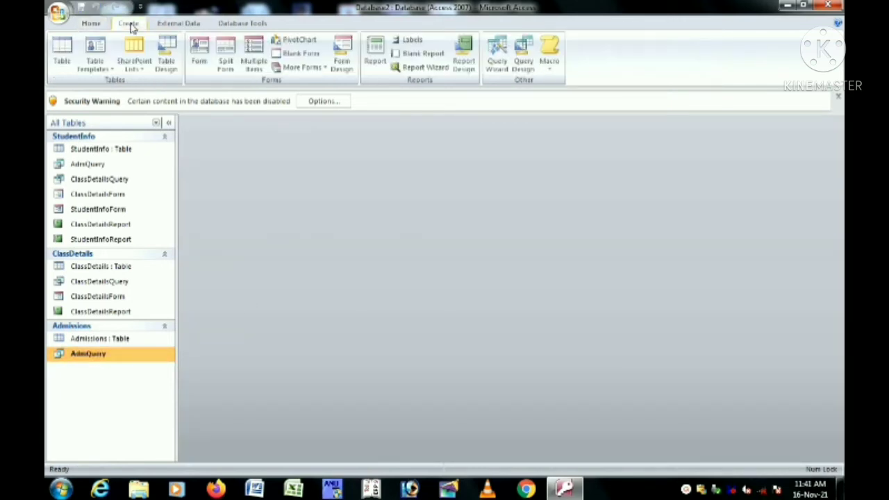
pyautogui.click(197, 63)
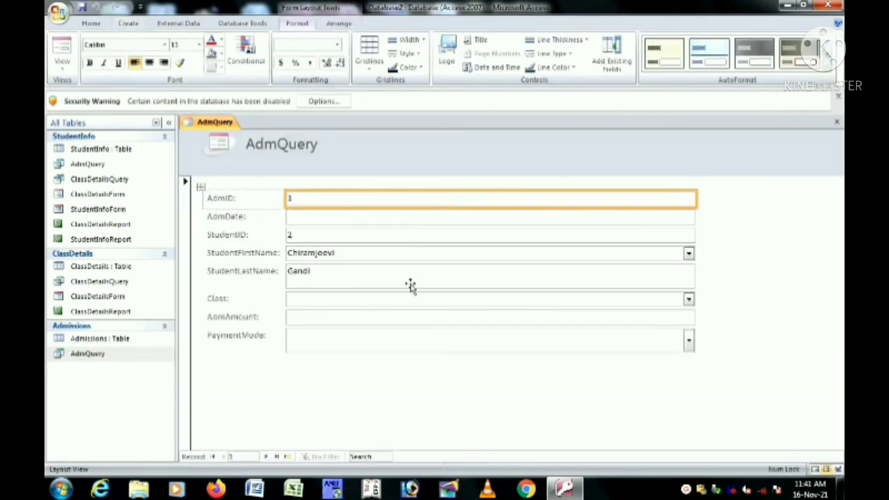
pyautogui.click(334, 150)
pyautogui.moveTo(840, 149); pyautogui.dragTo(409, 154)
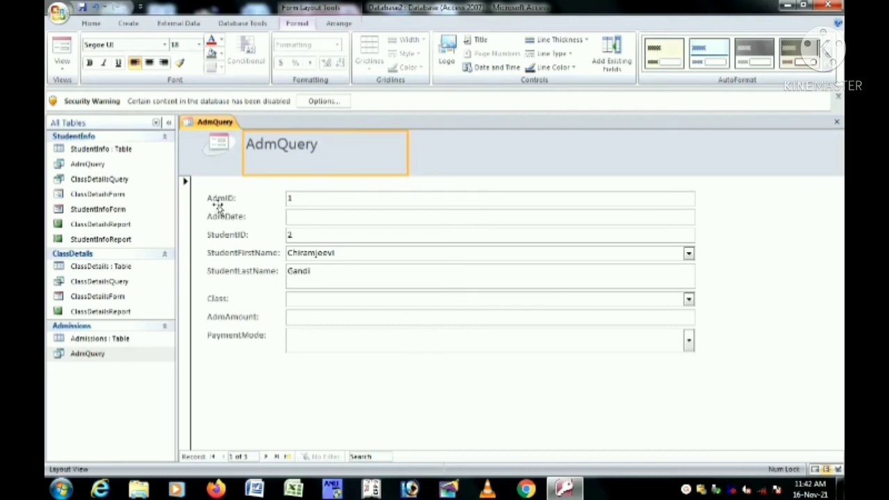
# Widen the form's label column slightly and narrow the data field column to less than half its width.
pyautogui.click(218, 202)
pyautogui.click(200, 186)
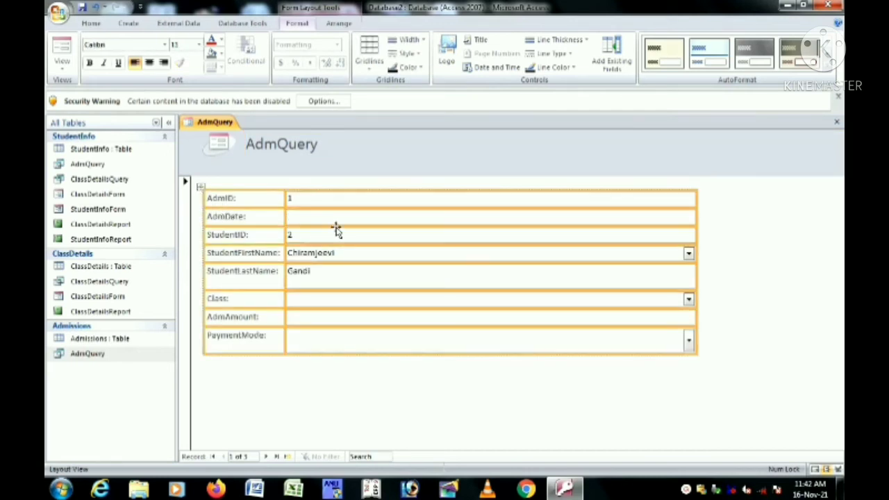
pyautogui.moveTo(283, 197); pyautogui.dragTo(290, 197)
pyautogui.moveTo(709, 195); pyautogui.dragTo(609, 202)
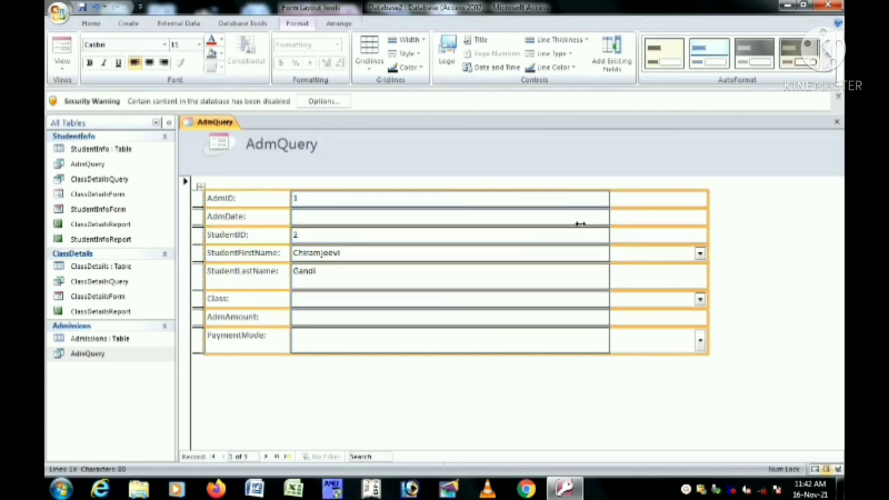
pyautogui.hotkey('ctrl', 'z')
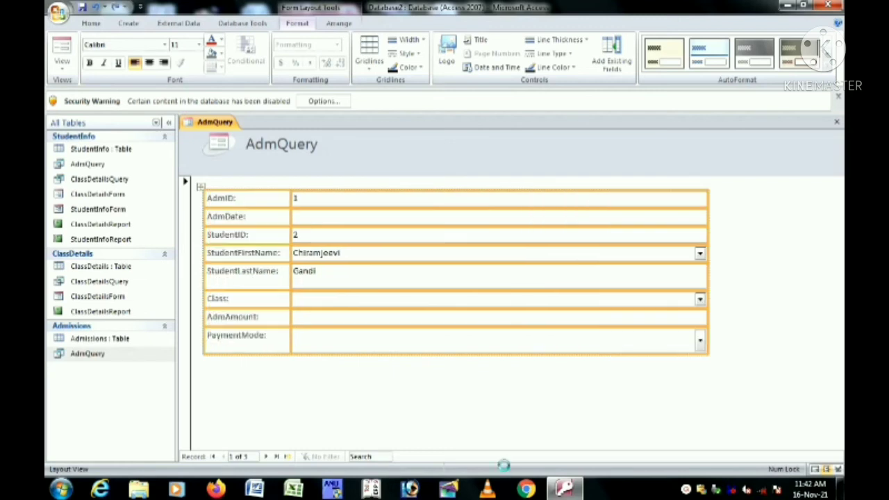
pyautogui.click(562, 201)
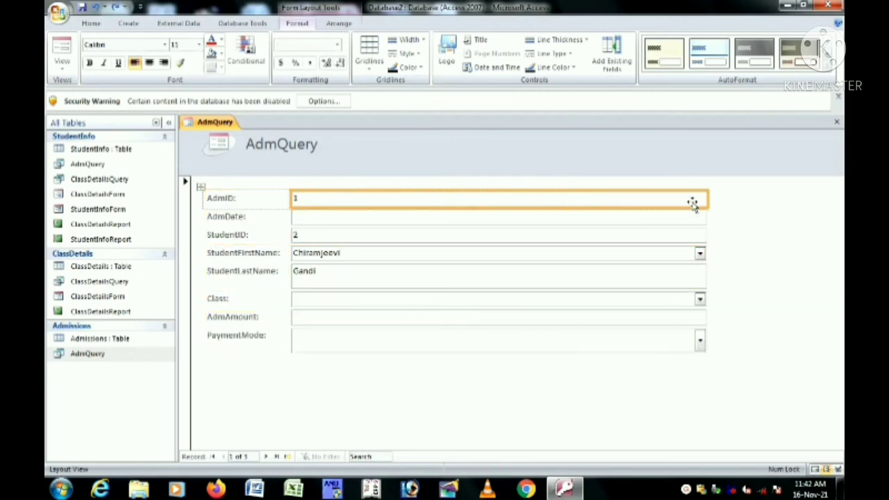
pyautogui.moveTo(706, 199); pyautogui.dragTo(457, 212)
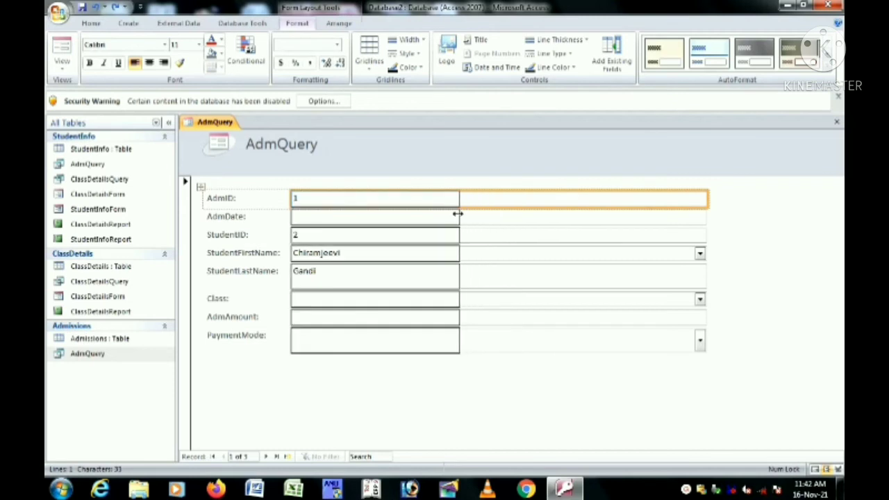
# Select the form's whole field layout and apply both horizontal and vertical gridlines.
pyautogui.click(200, 187)
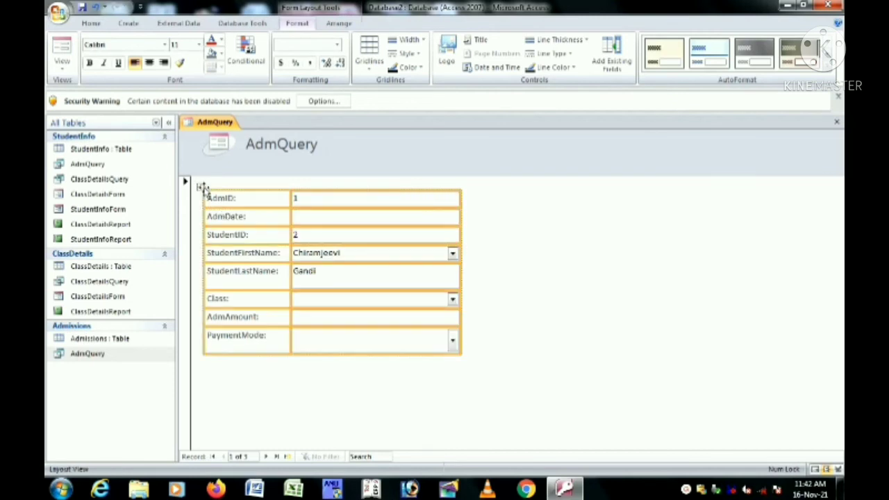
pyautogui.click(370, 54)
pyautogui.click(369, 89)
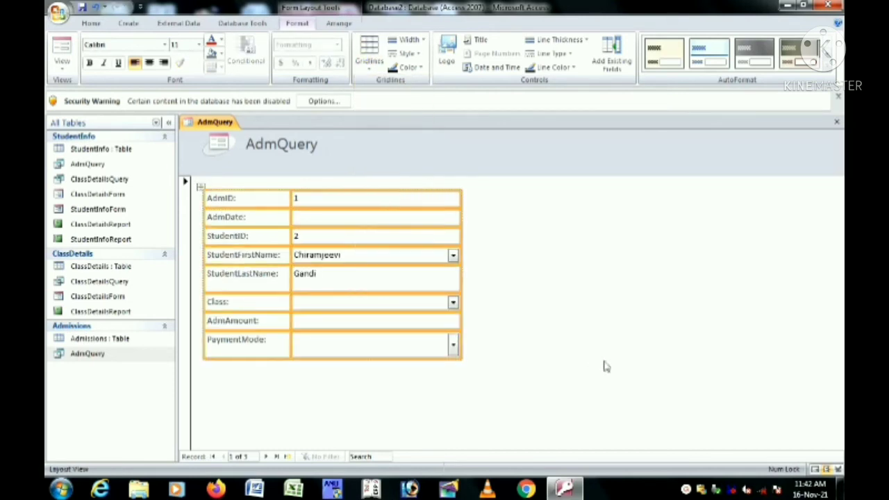
# Set the height of all selected labels and fields to .3 in their properties.
pyautogui.press('F4')
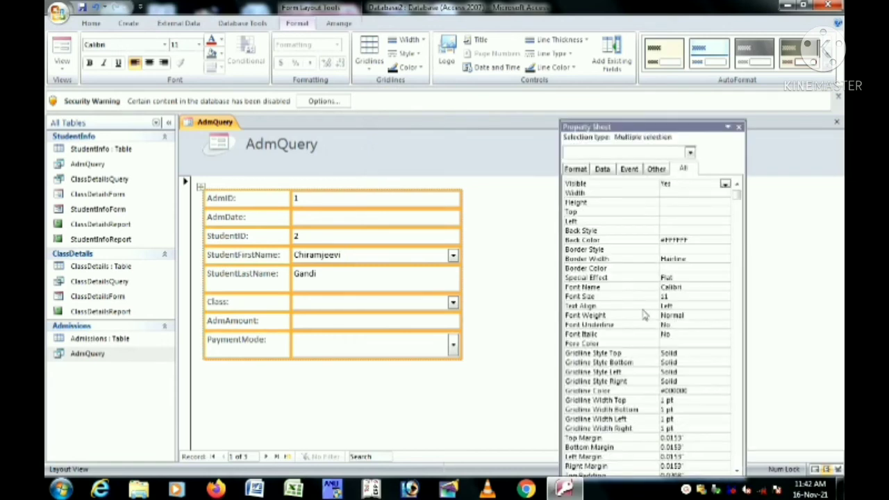
pyautogui.click(667, 203)
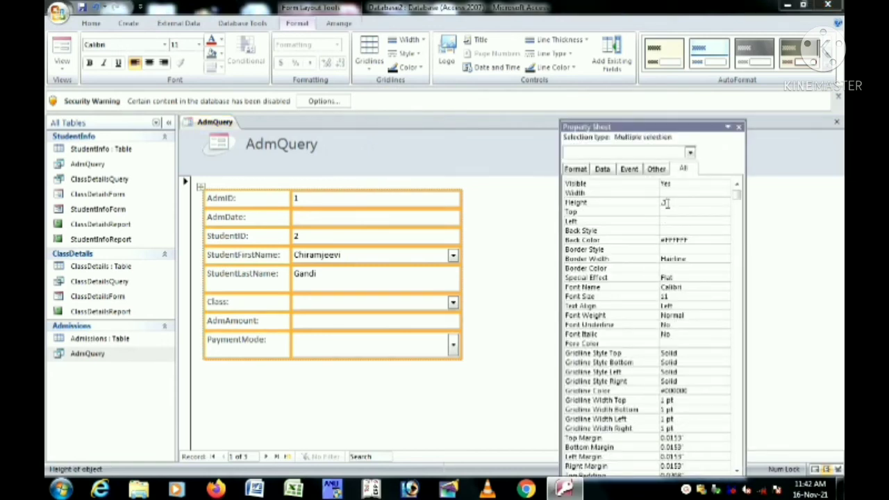
pyautogui.press('Return')
pyautogui.click(738, 126)
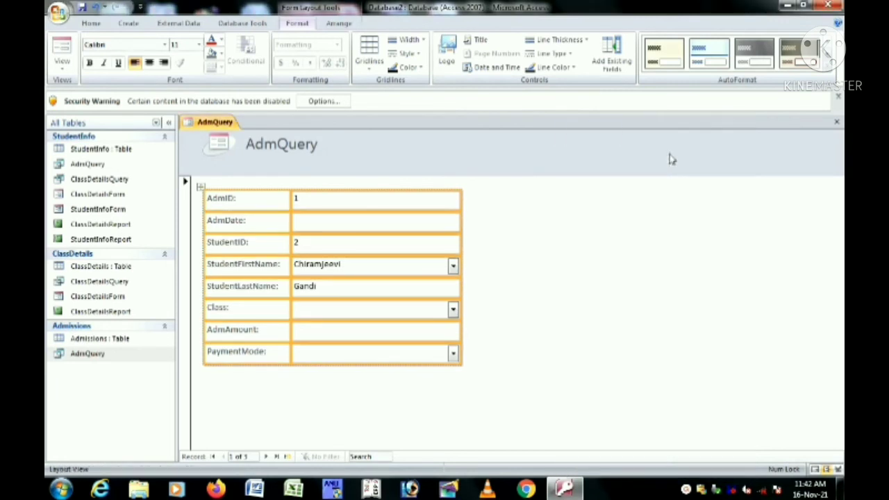
# Widen the form's title box to line up with the field table's outer edge and reduce the header height.
pyautogui.click(657, 160)
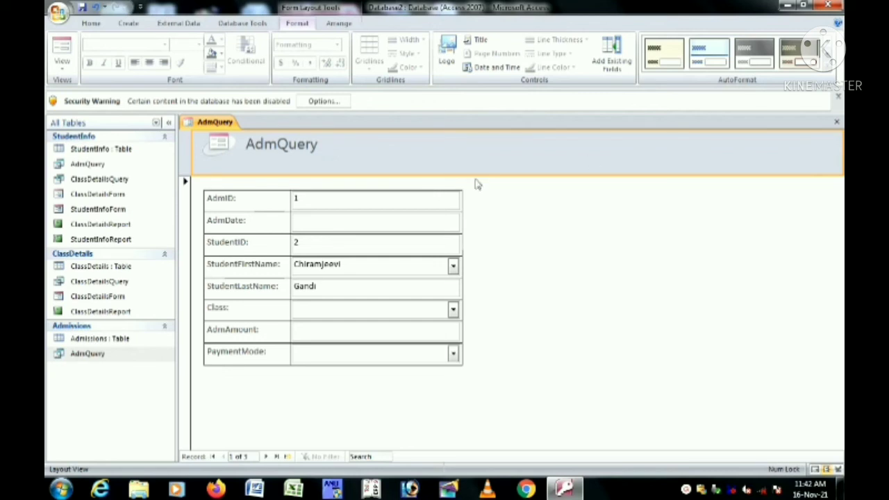
pyautogui.click(552, 227)
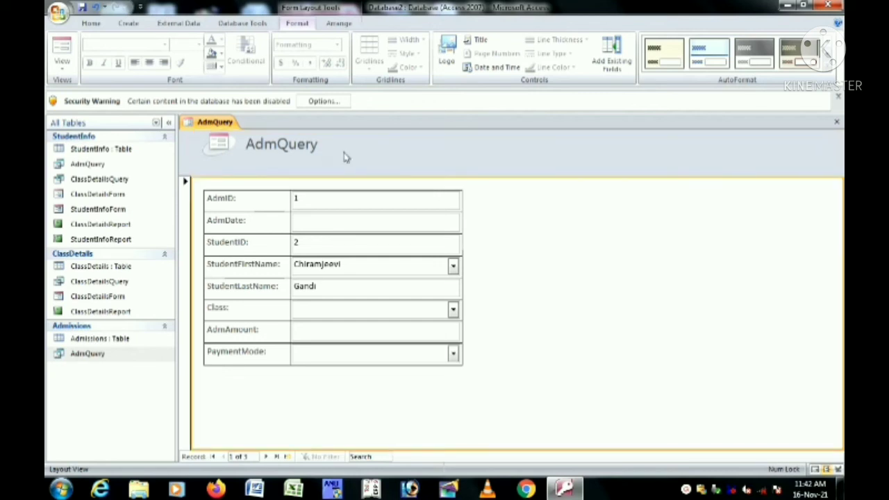
pyautogui.click(362, 161)
pyautogui.moveTo(406, 152); pyautogui.dragTo(462, 159)
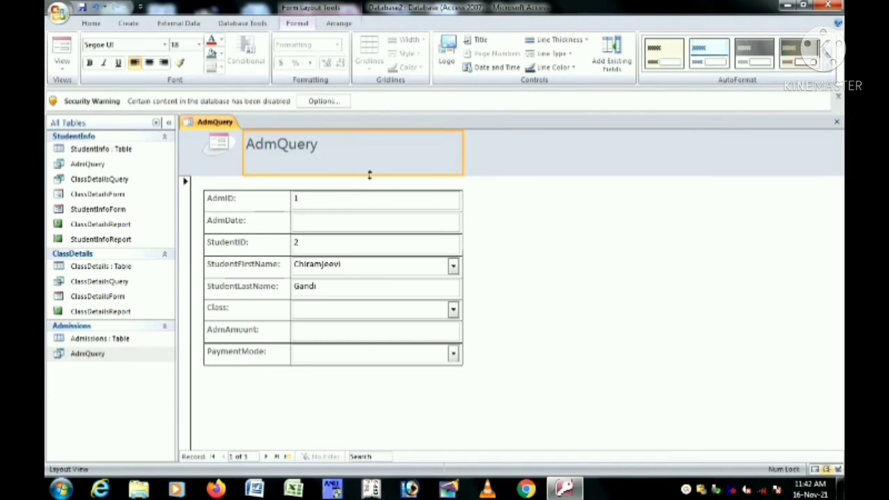
pyautogui.moveTo(367, 177); pyautogui.dragTo(368, 159)
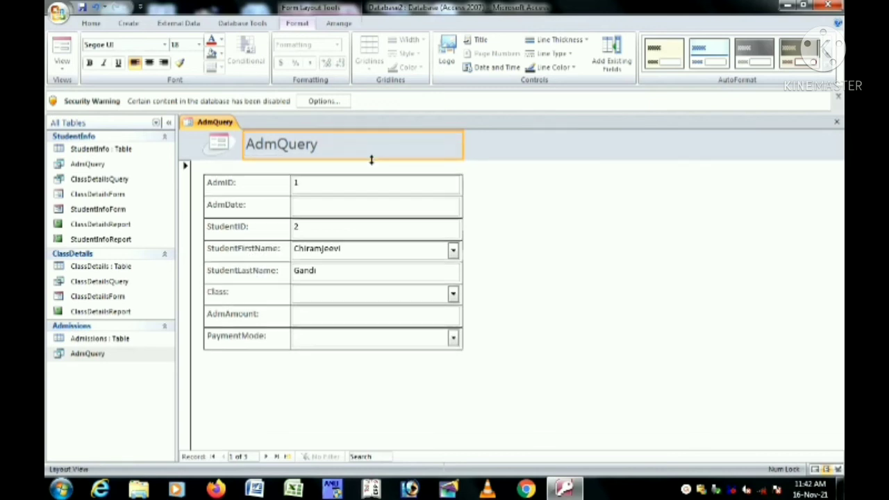
pyautogui.click(505, 152)
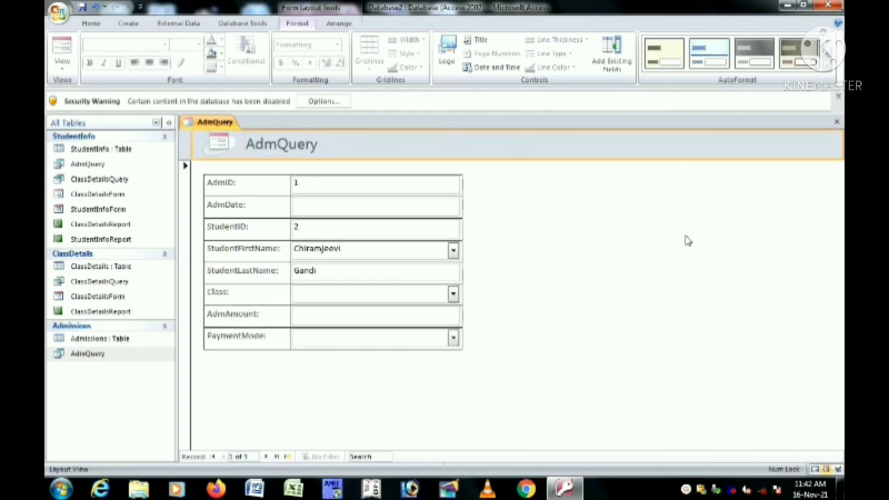
pyautogui.click(730, 215)
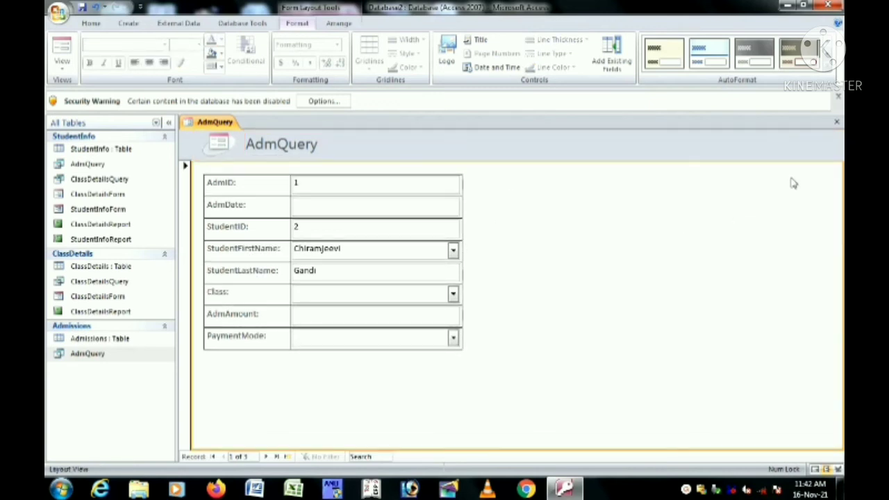
# Close the new form and save it under the name AdmForm.
pyautogui.click(836, 121)
pyautogui.click(396, 275)
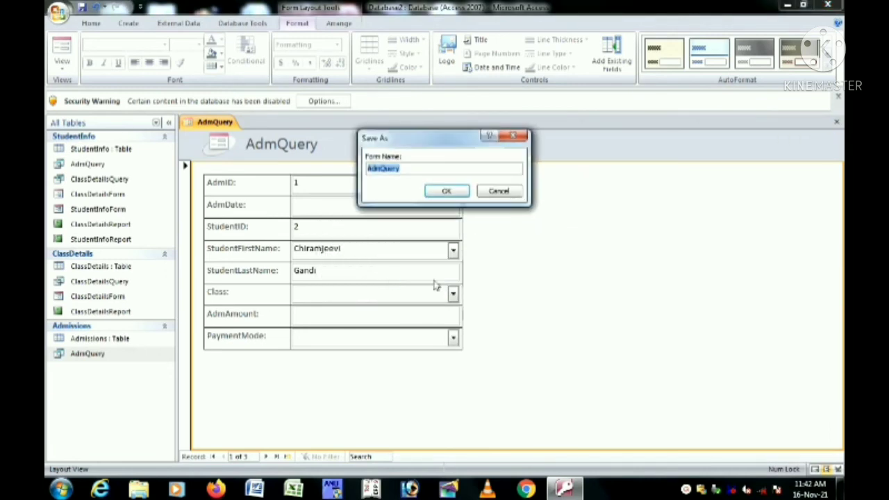
pyautogui.click(434, 171)
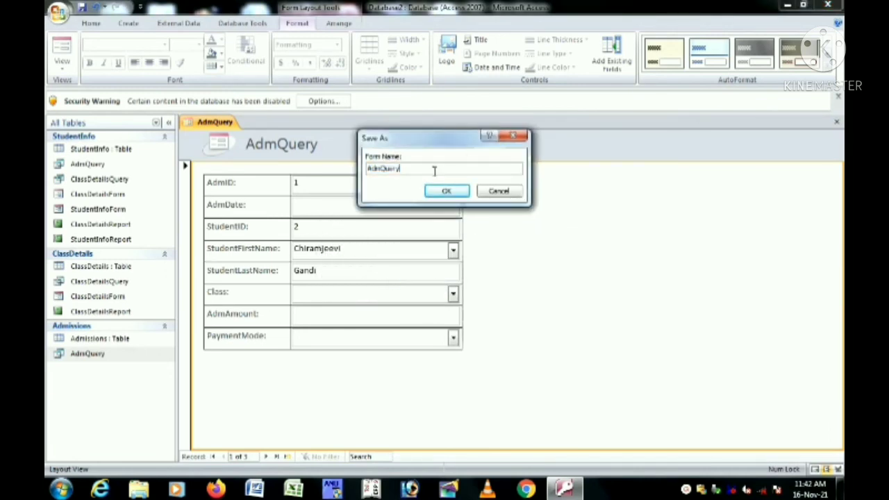
pyautogui.press('BackSpace')
pyautogui.press('BackSpace')
pyautogui.press('BackSpace')
pyautogui.press('BackSpace')
pyautogui.press('capslock')
pyautogui.write('F')
pyautogui.press('capslock')
pyautogui.write('orm')
pyautogui.click(446, 191)
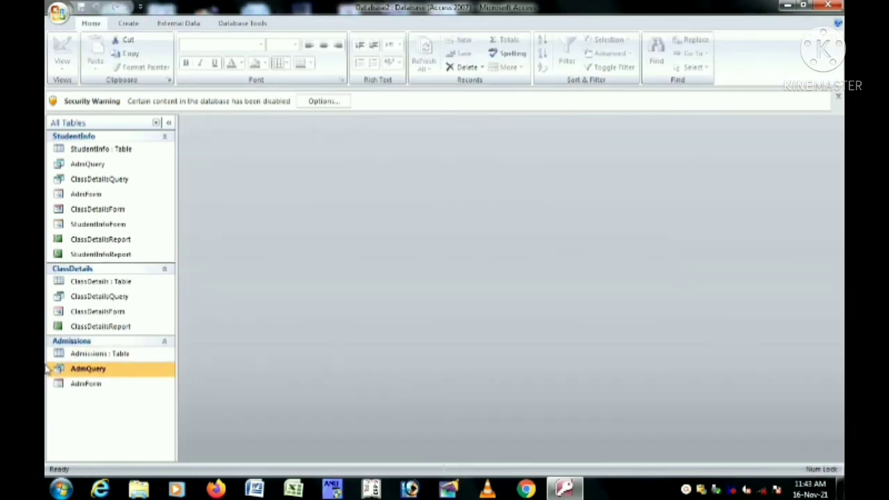
# Open AdmForm in Design View and widen its header title box to line up with the outer edge of the field table.
pyautogui.doubleClick(82, 384)
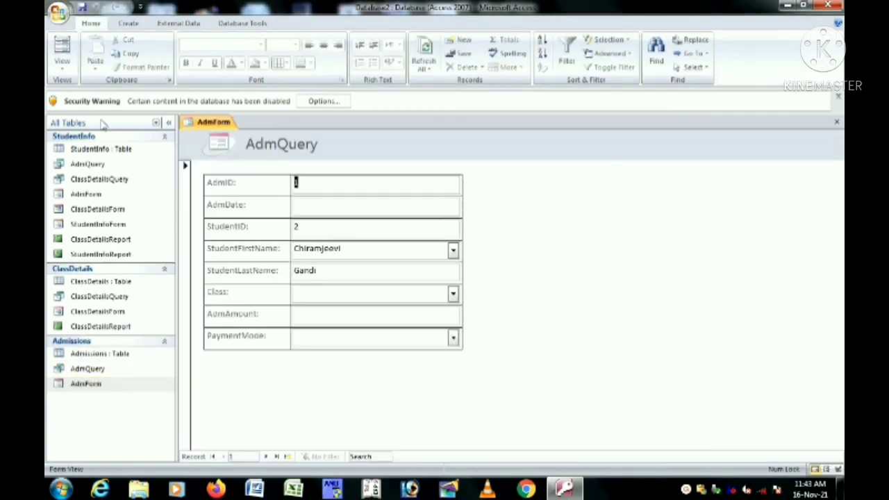
pyautogui.click(62, 64)
pyautogui.click(97, 144)
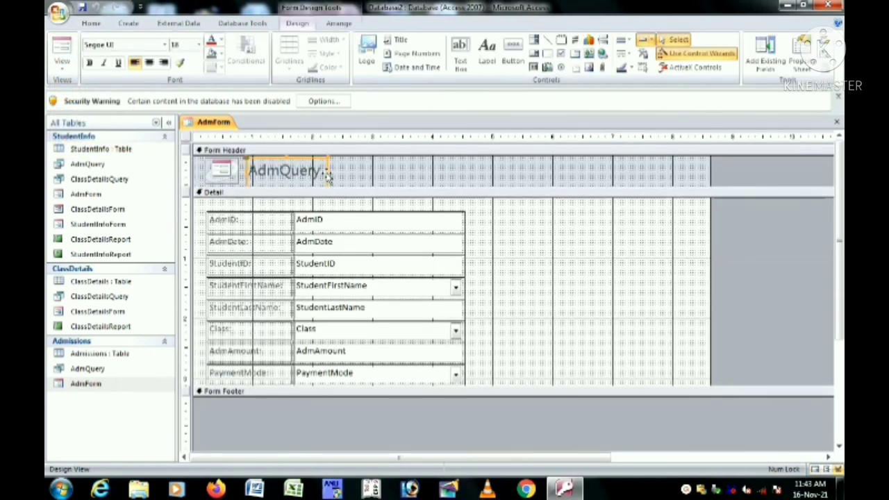
pyautogui.moveTo(329, 175); pyautogui.dragTo(462, 176)
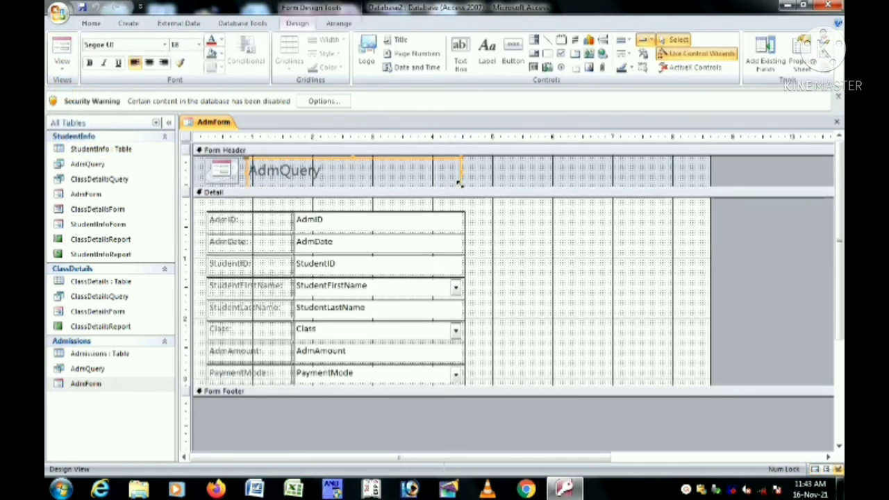
# Change the title text in the form header to AdmForm.
pyautogui.click(354, 174)
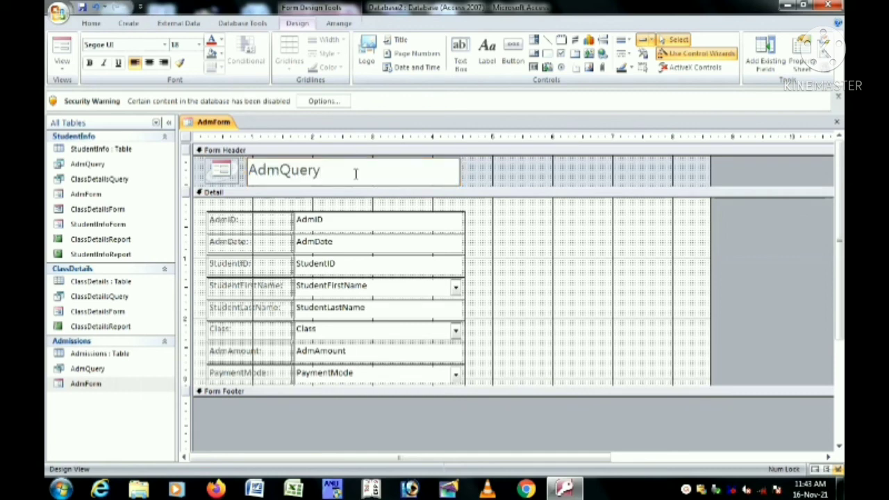
pyautogui.press('BackSpace')
pyautogui.press('BackSpace')
pyautogui.press('BackSpace')
pyautogui.press('BackSpace')
pyautogui.press('BackSpace')
pyautogui.write('Form')
pyautogui.click(606, 275)
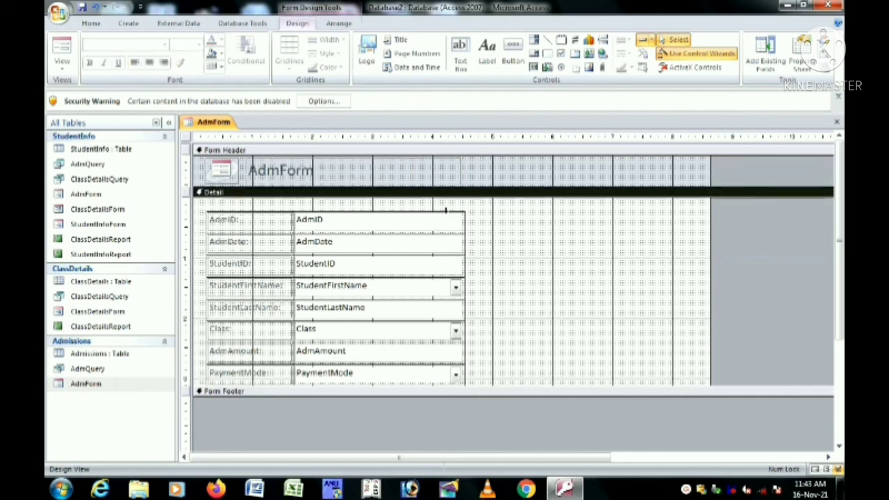
# Extend the Detail section slightly below the PaymentMode row and narrow the form to about 6.3 on the ruler.
pyautogui.moveTo(544, 386); pyautogui.dragTo(546, 399)
pyautogui.moveTo(710, 171); pyautogui.dragTo(572, 171)
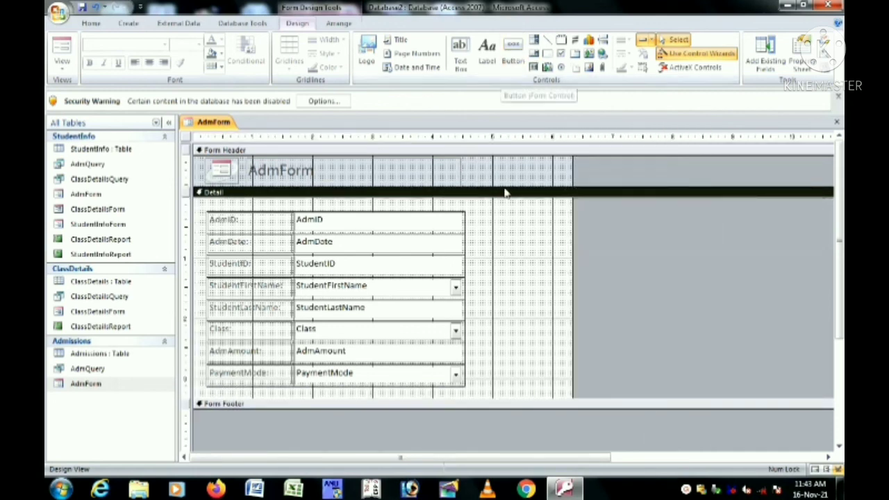
# Add a command button beside the AdmID row for the Add New Record operation, showing the text Add Record.
pyautogui.click(512, 61)
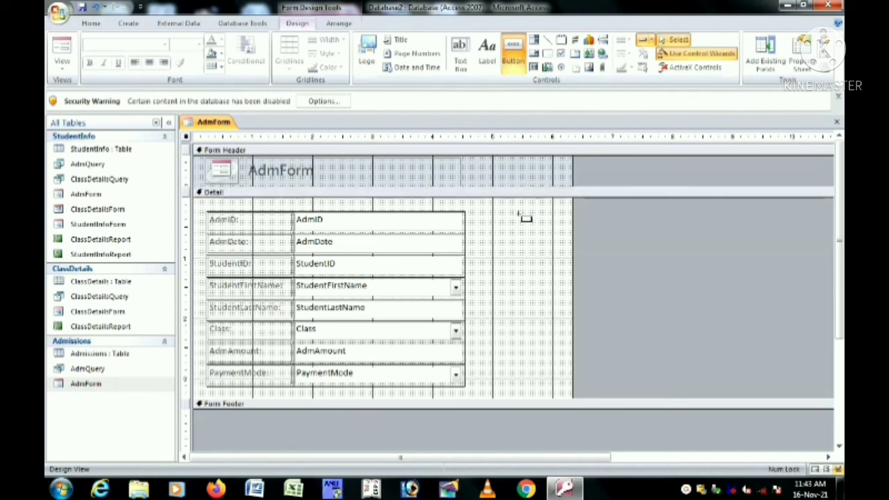
pyautogui.click(522, 217)
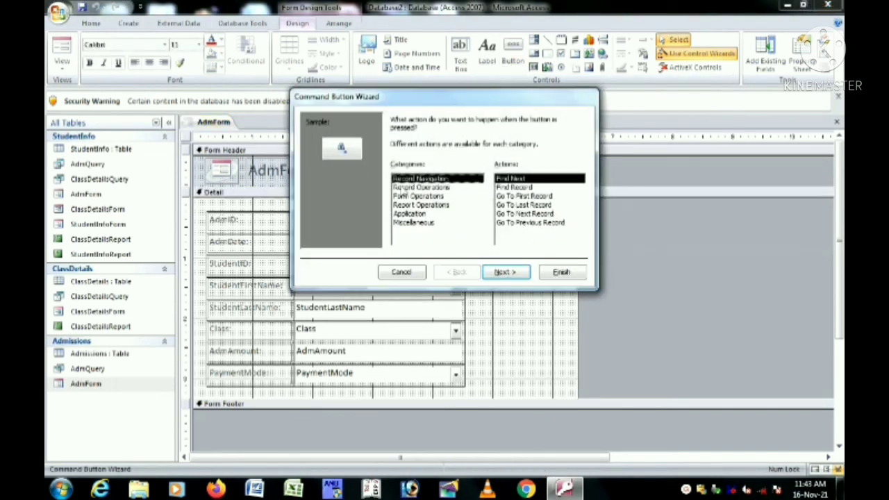
pyautogui.click(420, 187)
pyautogui.click(510, 273)
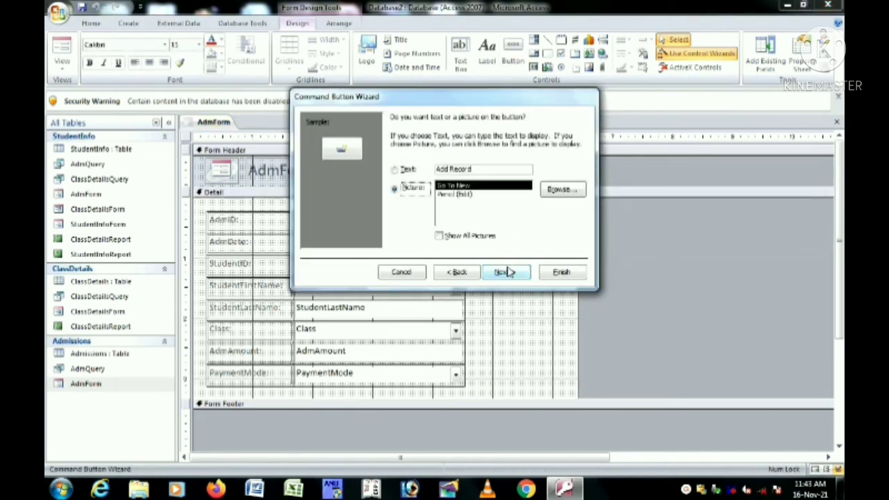
pyautogui.click(395, 169)
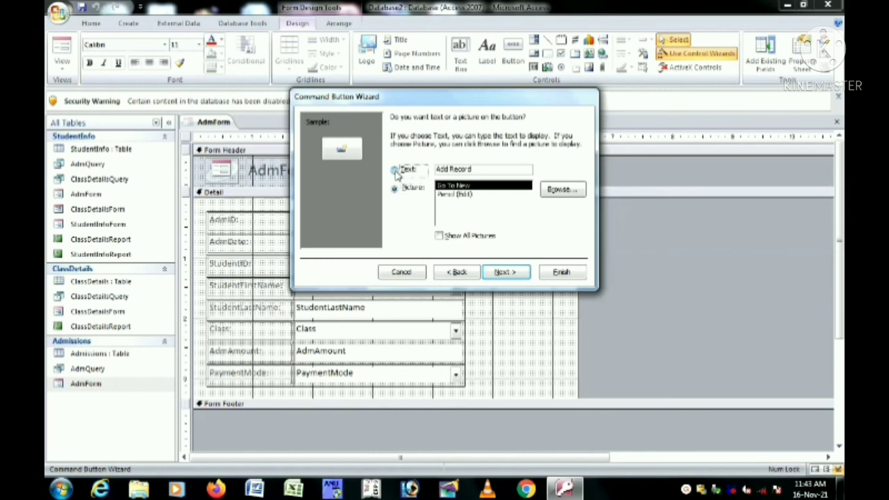
pyautogui.click(503, 273)
pyautogui.click(554, 275)
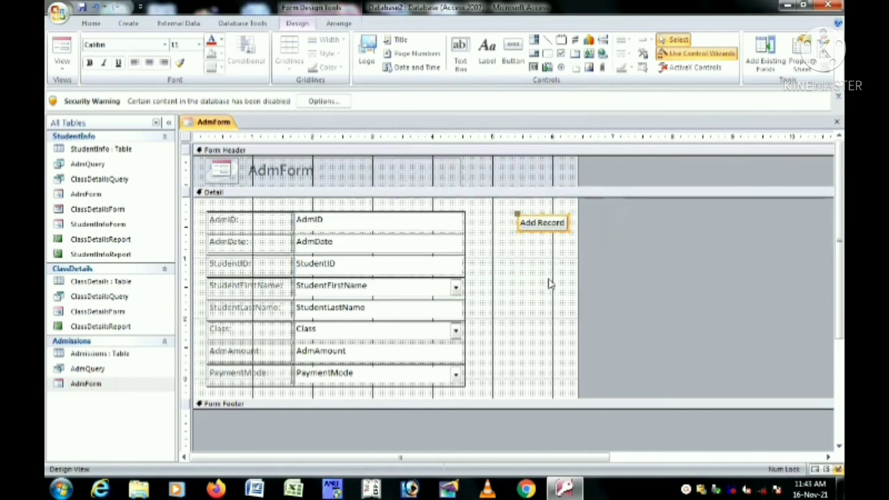
# Add a command button below Add Record for the Save Record operation, showing the text Save Record.
pyautogui.click(512, 61)
pyautogui.click(526, 248)
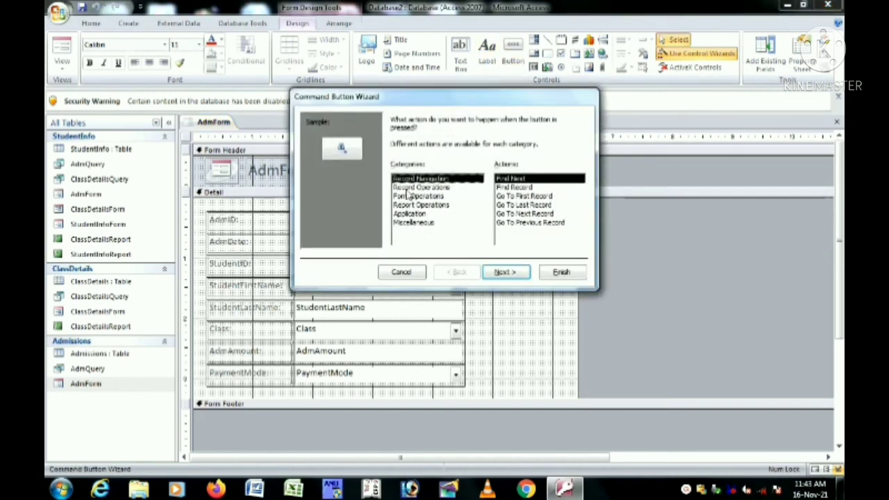
pyautogui.click(416, 187)
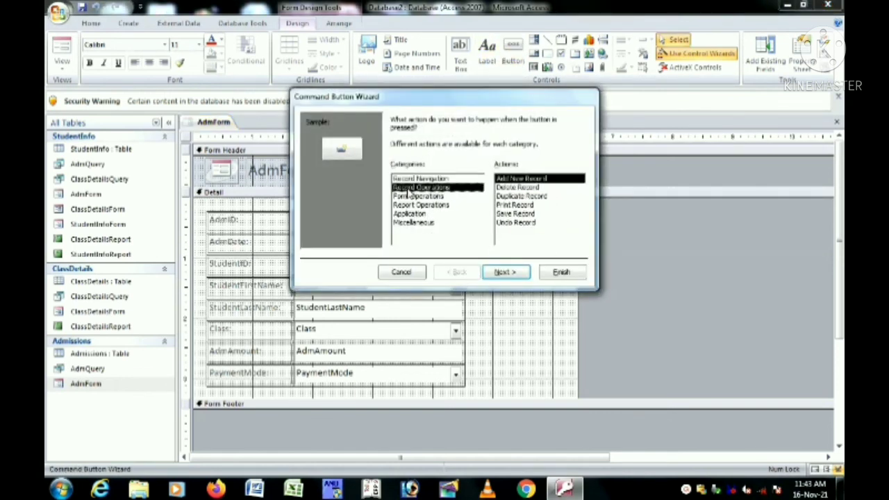
pyautogui.click(507, 214)
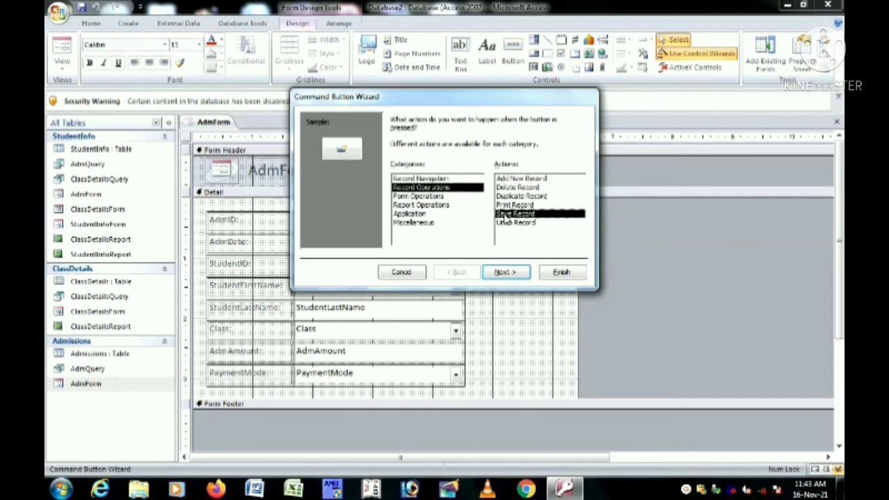
pyautogui.click(514, 273)
pyautogui.click(394, 171)
pyautogui.click(505, 272)
pyautogui.click(566, 273)
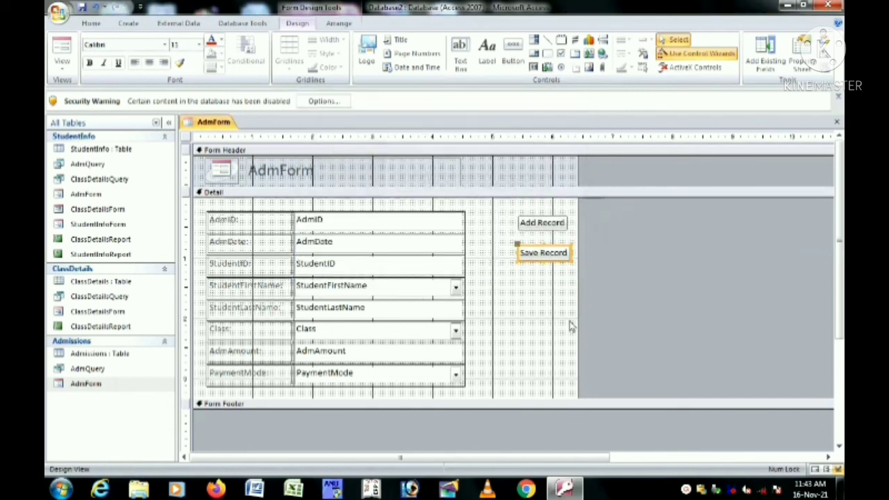
pyautogui.click(541, 314)
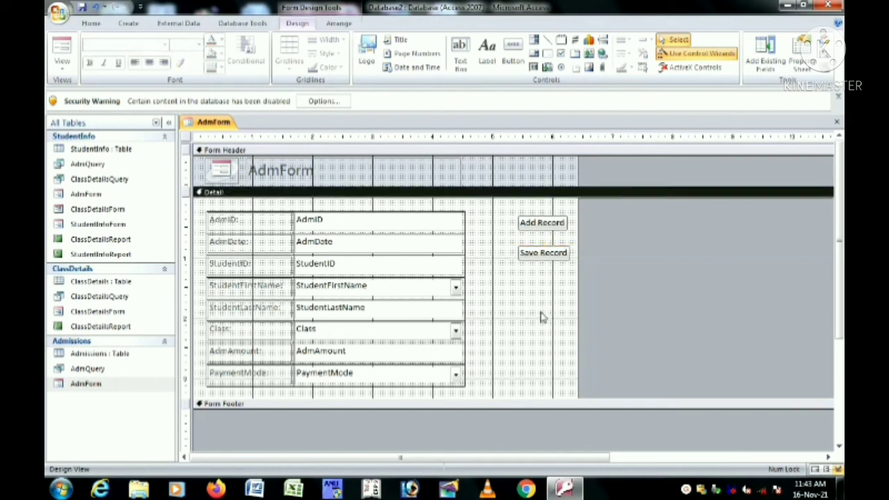
# Fill the backgrounds of the Form Header and Detail sections with the same pale yellow standard color.
pyautogui.click(491, 179)
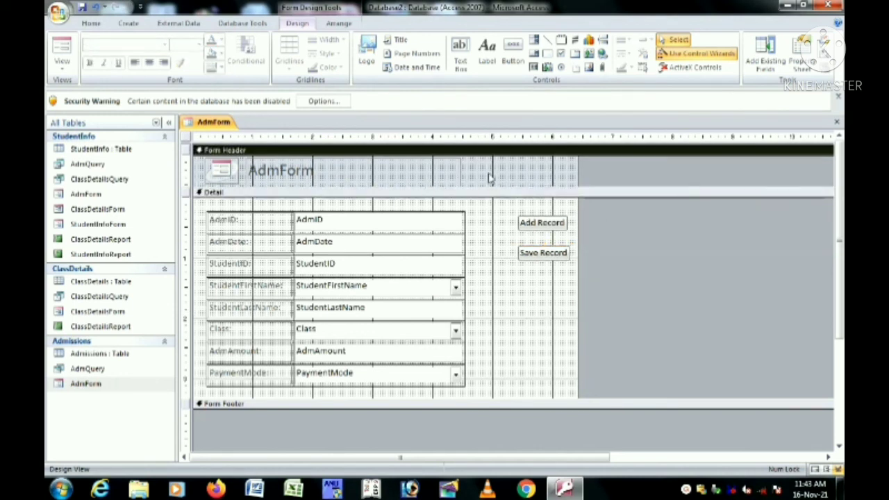
pyautogui.click(221, 56)
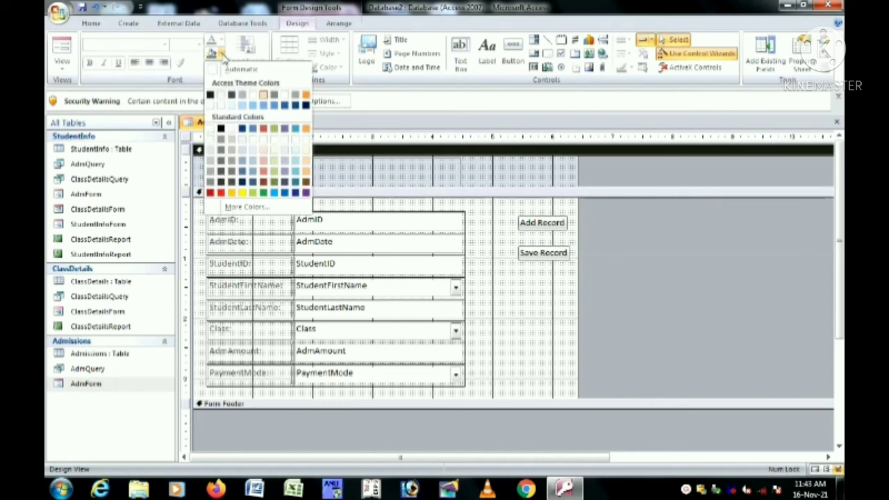
pyautogui.click(303, 151)
pyautogui.click(511, 313)
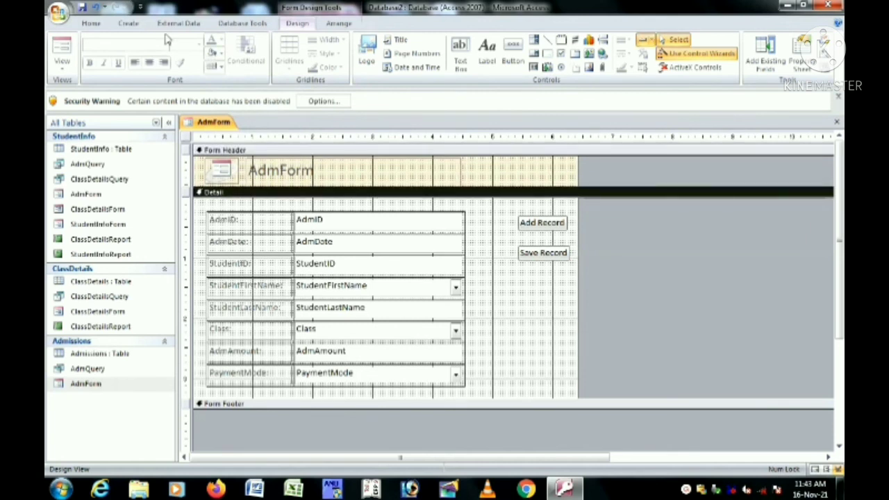
pyautogui.click(211, 54)
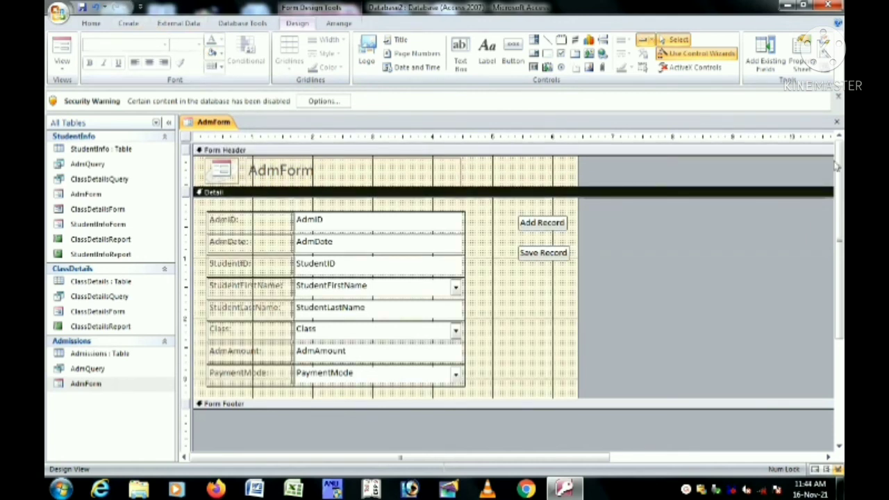
# Close AdmForm with its design changes saved and reopen it in Form View.
pyautogui.click(836, 123)
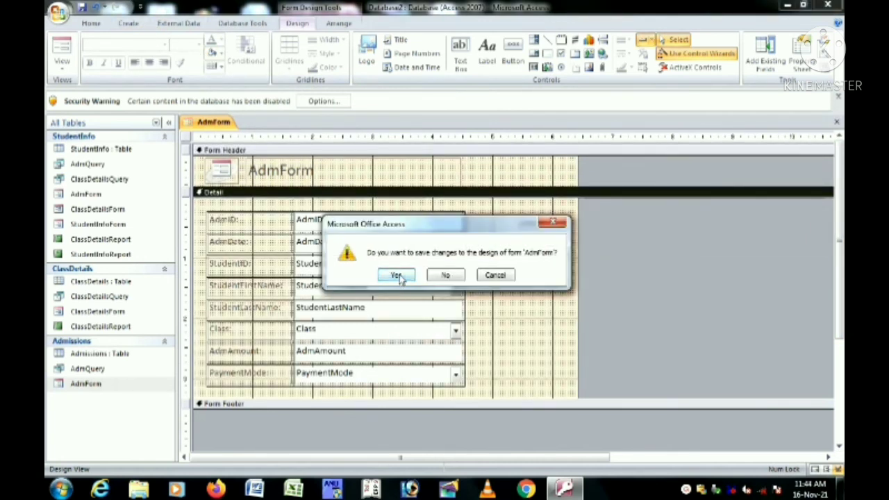
pyautogui.click(399, 277)
pyautogui.doubleClick(92, 386)
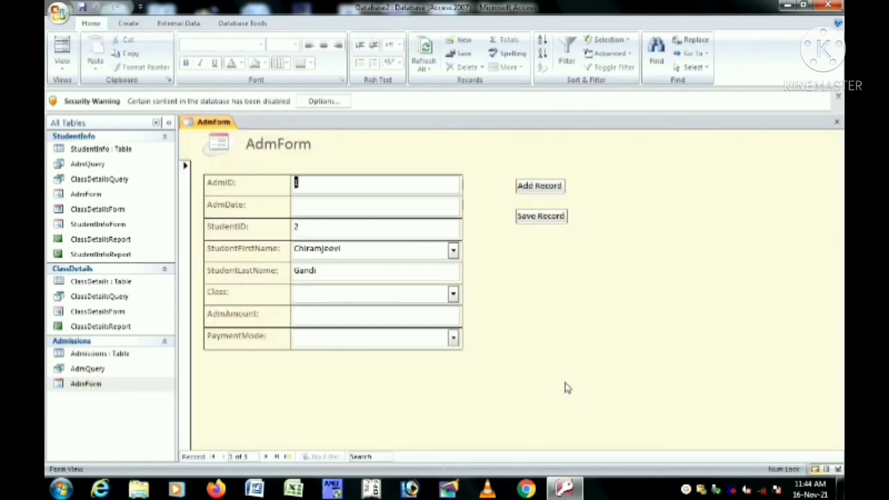
# Choose the second listed student as StudentFirstName in the AdmID 1 record and close the form.
pyautogui.click(452, 251)
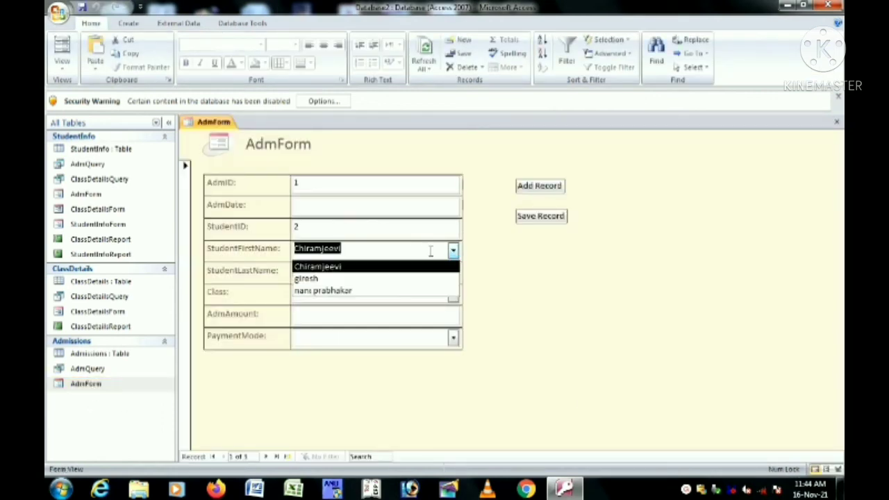
pyautogui.click(309, 276)
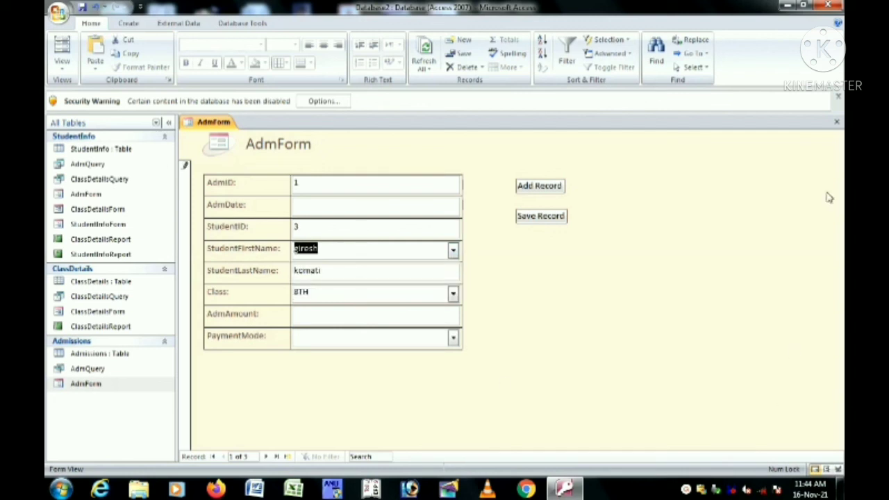
pyautogui.click(836, 121)
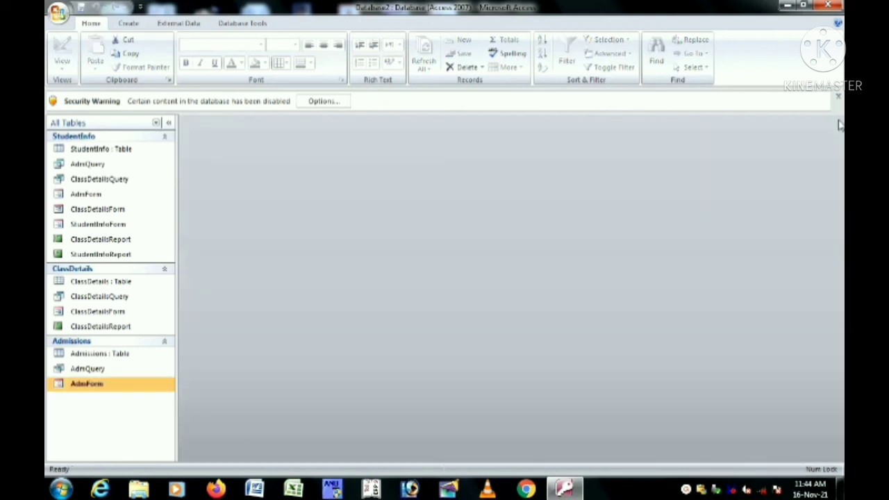
# Open AdmQuery to check the student and Class values of its records, and close the query and the database.
pyautogui.doubleClick(117, 372)
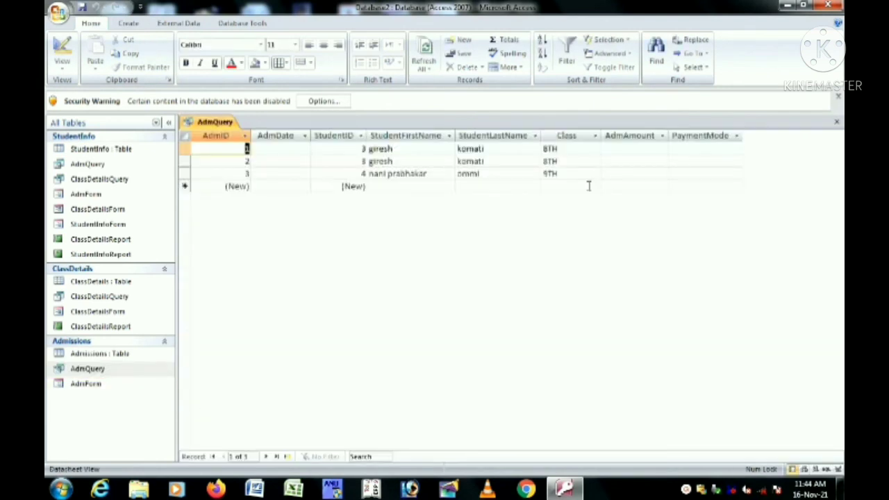
pyautogui.click(837, 123)
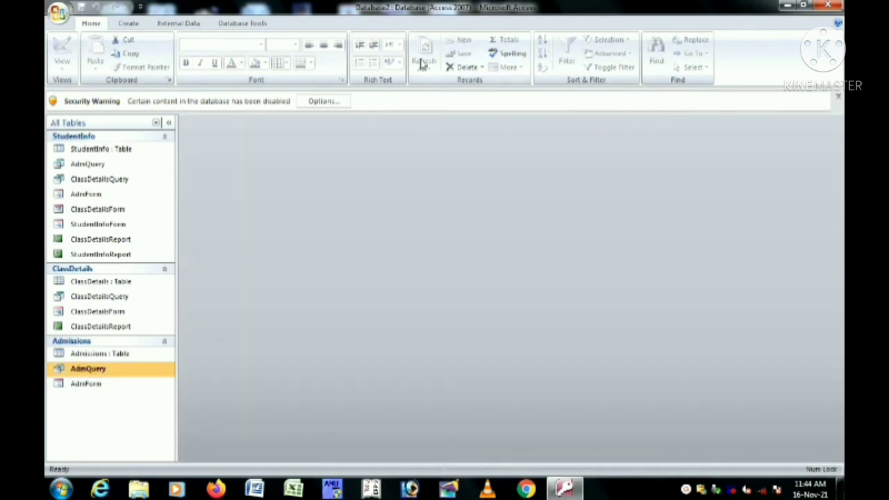
pyautogui.click(830, 6)
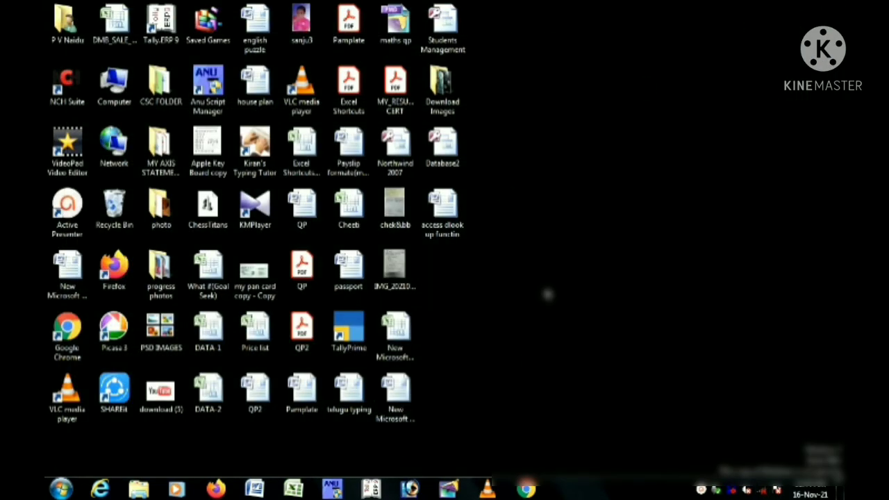
pyautogui.click(699, 490)
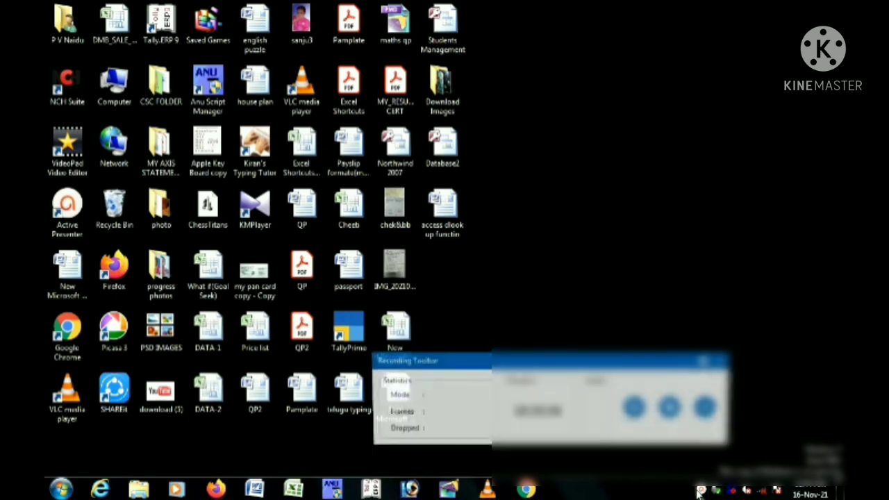